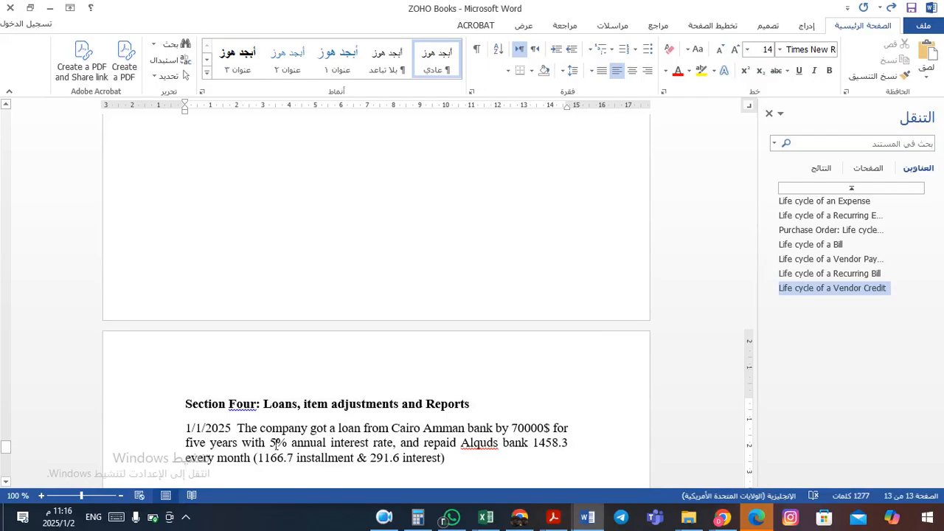
Step: Replace the dollar sign after 70000 in the Section Four loan paragraph with ILS
{"action": "left_click", "coordinate": [378, 446]}
{"action": "left_click_drag", "start_coordinate": [543, 428], "coordinate": [552, 431]}
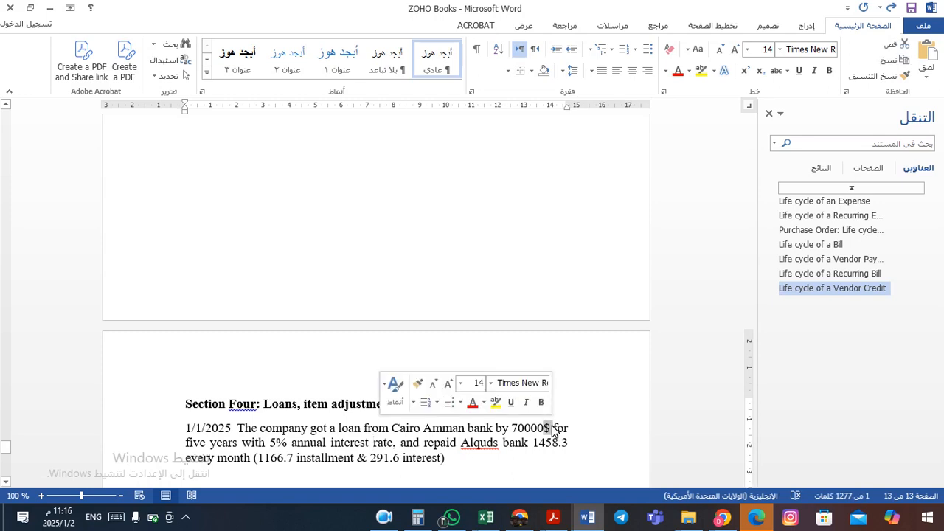
{"action": "key", "text": "Delete"}
{"action": "type", "text": "I"}
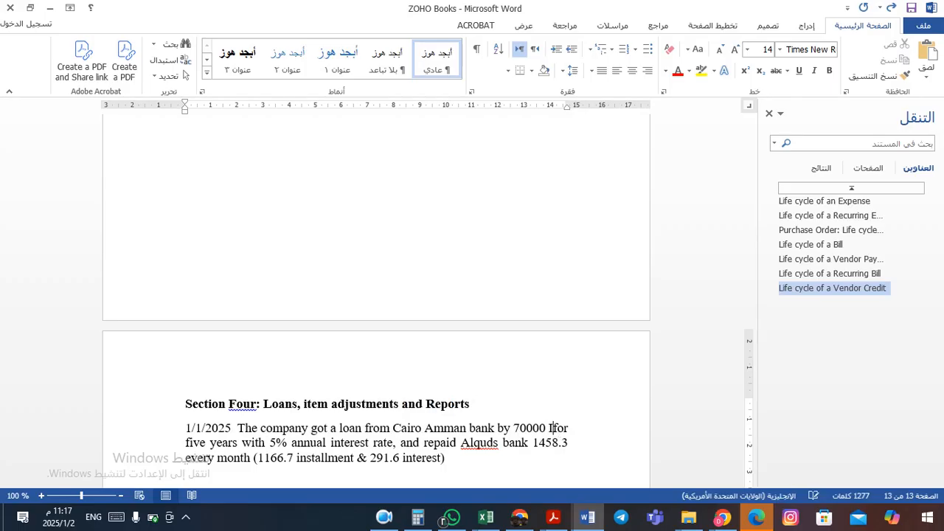
{"action": "type", "text": "LS"}
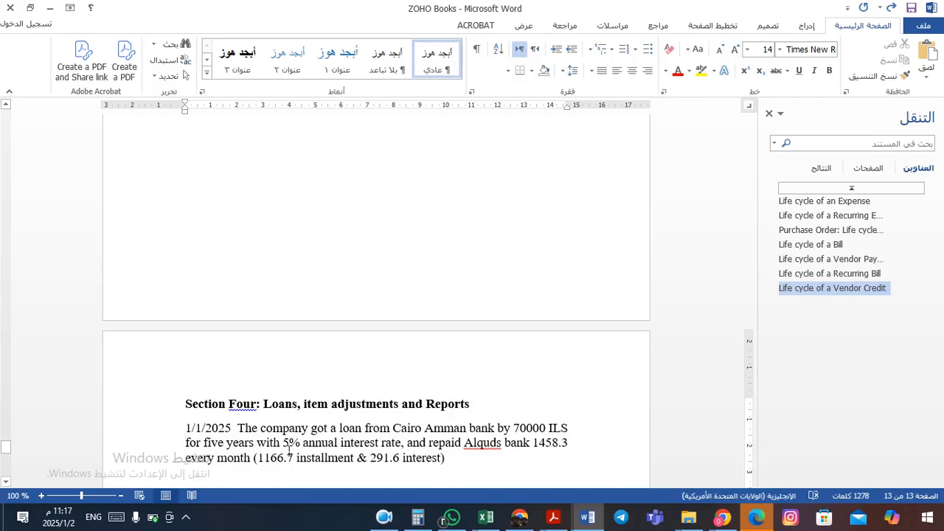
Step: Insert "by" before Alquds bank and add the currency ILS after the monthly repayment 1458.3 in the loan paragraph
{"action": "left_click", "coordinate": [469, 449]}
{"action": "type", "text": "by"}
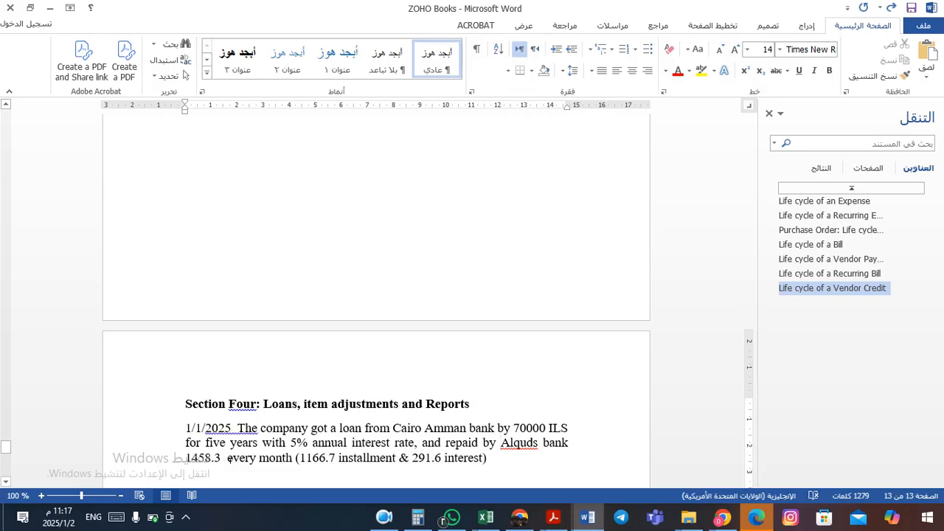
{"action": "type", "text": "ILS"}
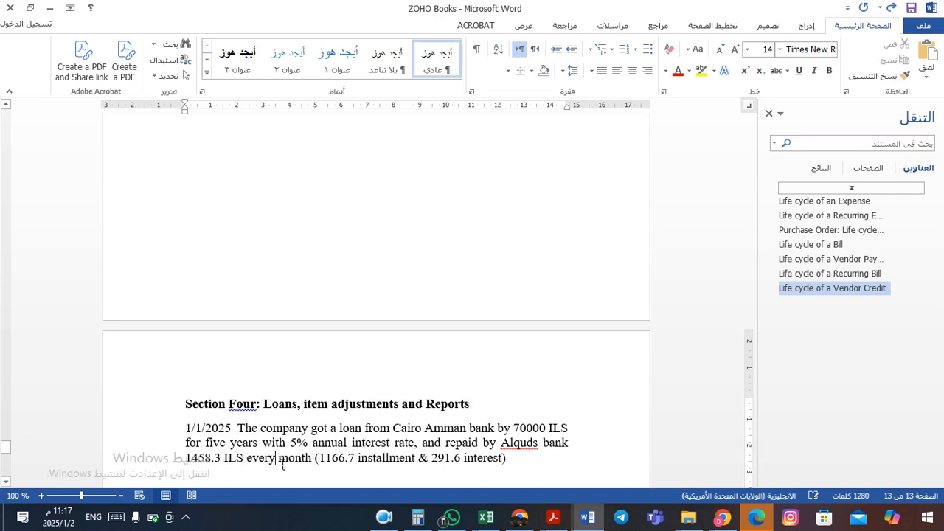
{"action": "left_click_drag", "start_coordinate": [186, 460], "coordinate": [206, 460]}
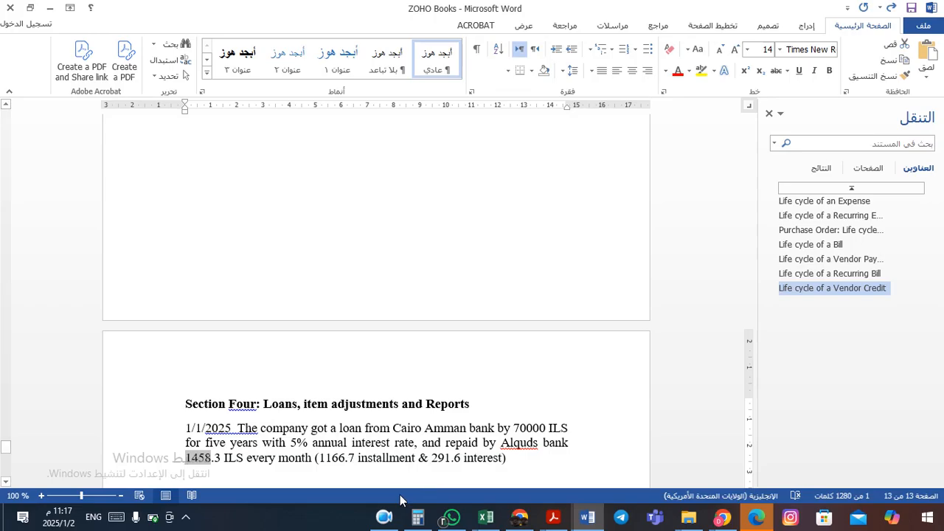
{"action": "left_click", "coordinate": [385, 517]}
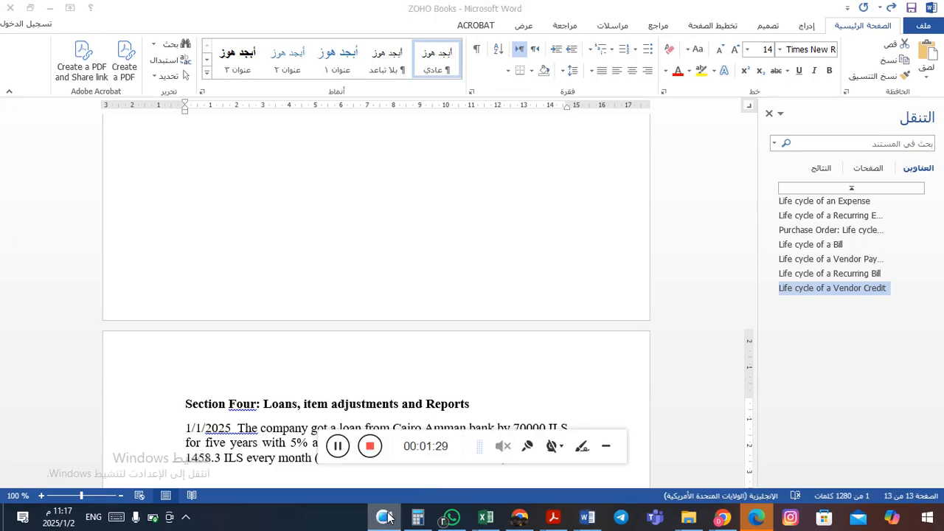
{"action": "left_click", "coordinate": [387, 518]}
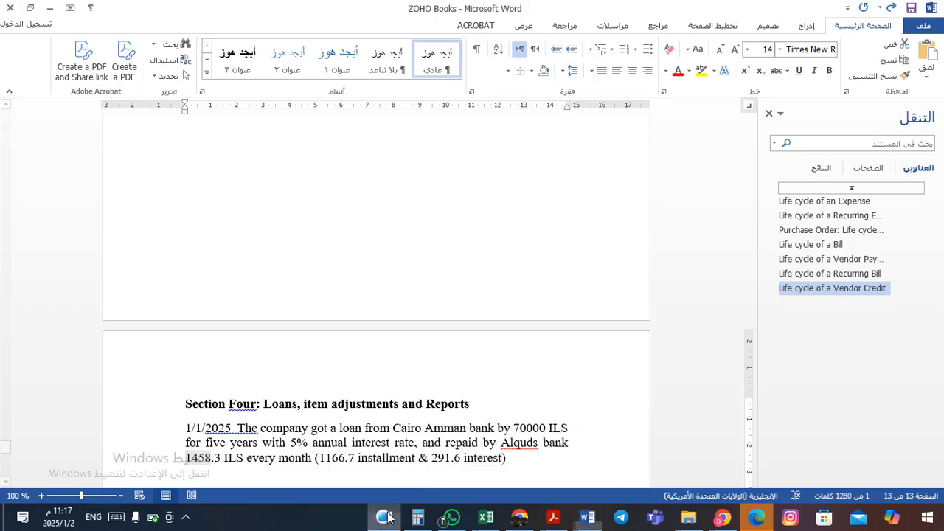
{"action": "left_click", "coordinate": [404, 440]}
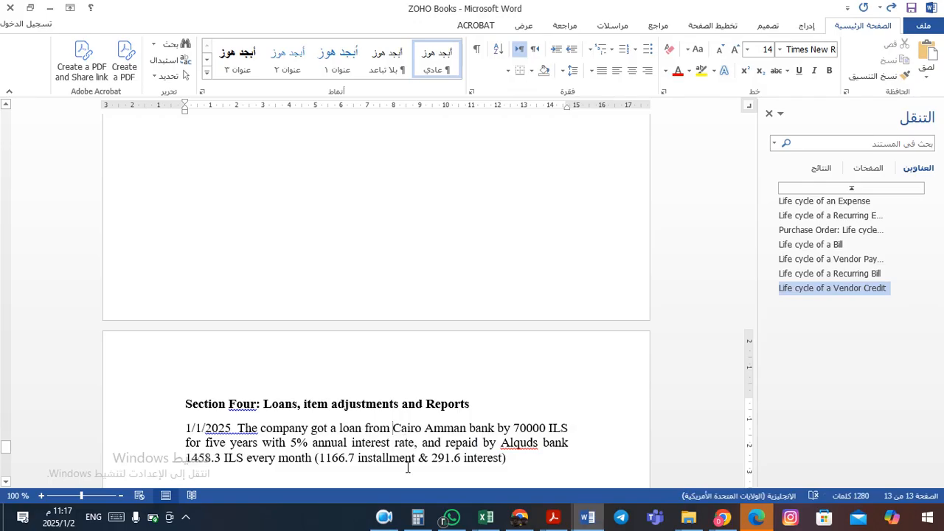
{"action": "mouse_move", "coordinate": [383, 520]}
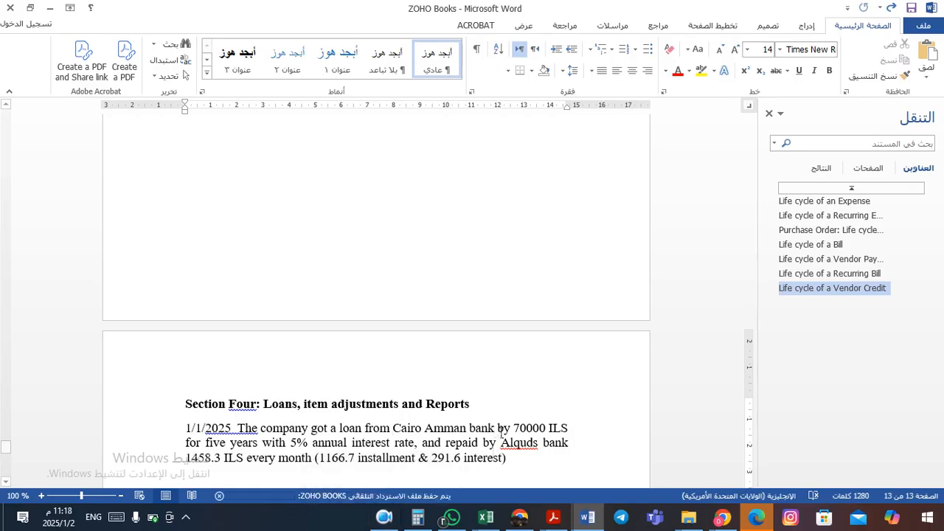
Step: Add several blank lines below the loan paragraph in Section Four
{"action": "key", "text": "Return"}
{"action": "key", "text": "Return"}
{"action": "key", "text": "Return"}
{"action": "key", "text": "Return"}
{"action": "key", "text": "Return"}
{"action": "key", "text": "Return"}
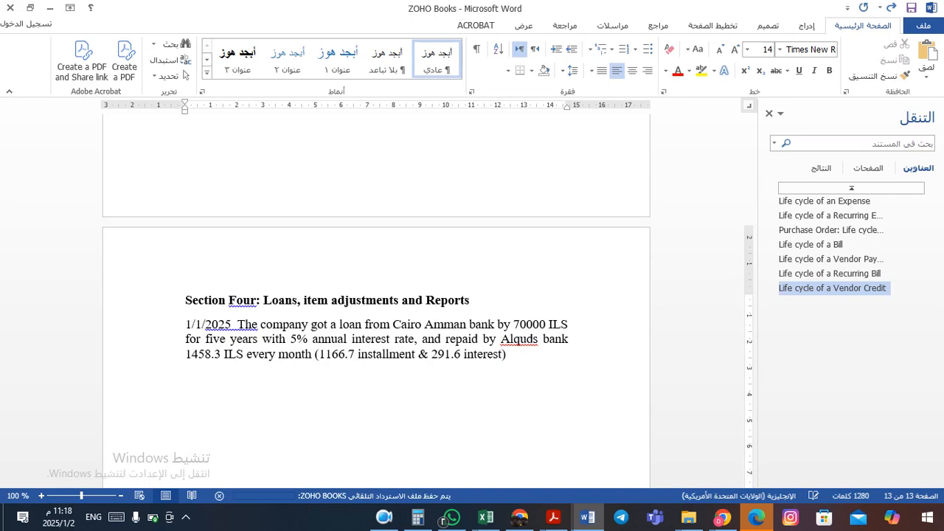
{"action": "left_click", "coordinate": [385, 518]}
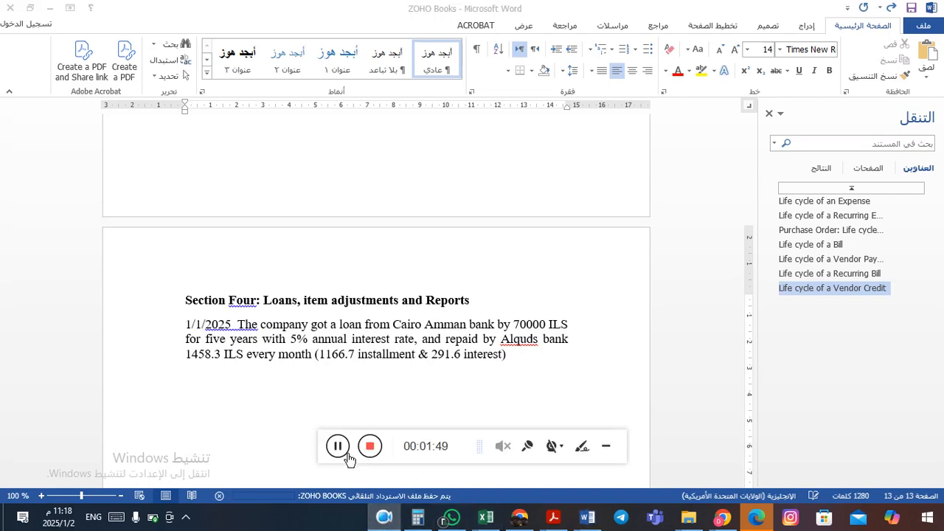
{"action": "left_click", "coordinate": [338, 447]}
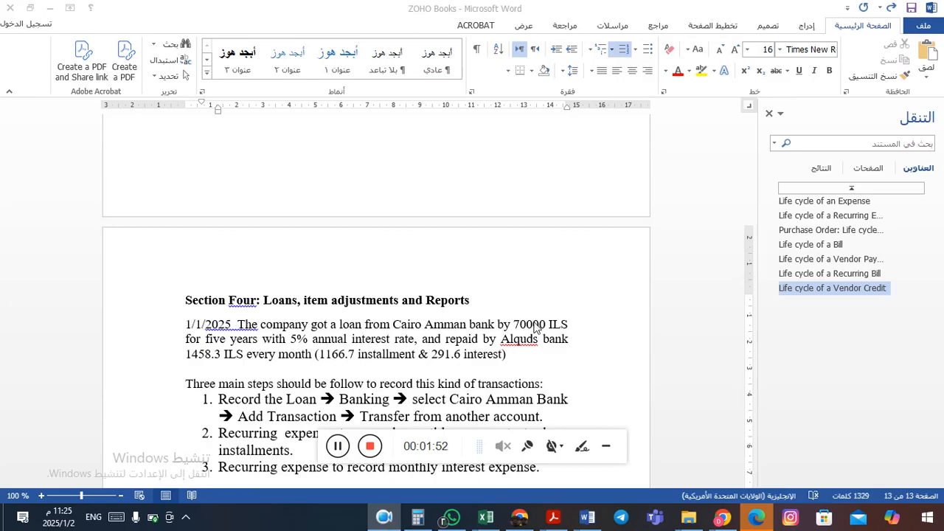
{"action": "left_click", "coordinate": [608, 448]}
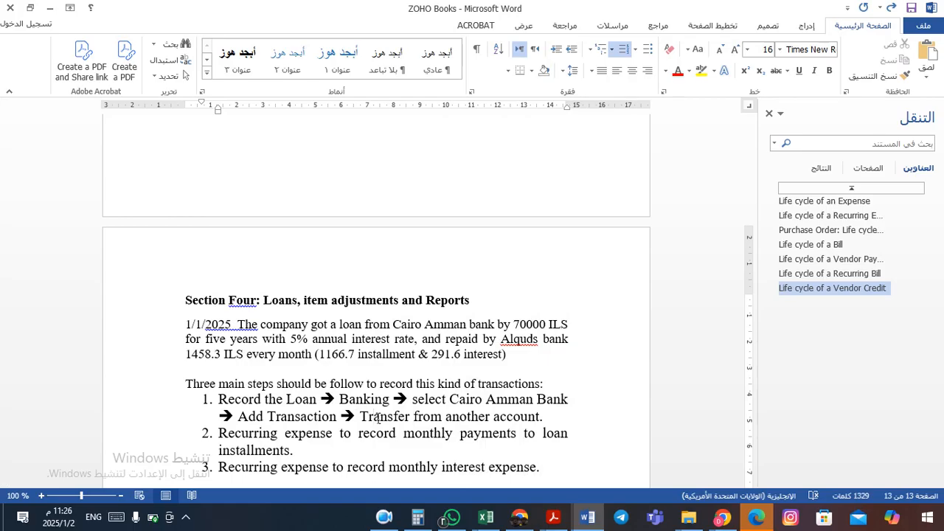
Step: Switch to Zoho Books in the browser and open the CairoAmman Bank ILS account from the Banking overview
{"action": "key", "text": "alt+Tab"}
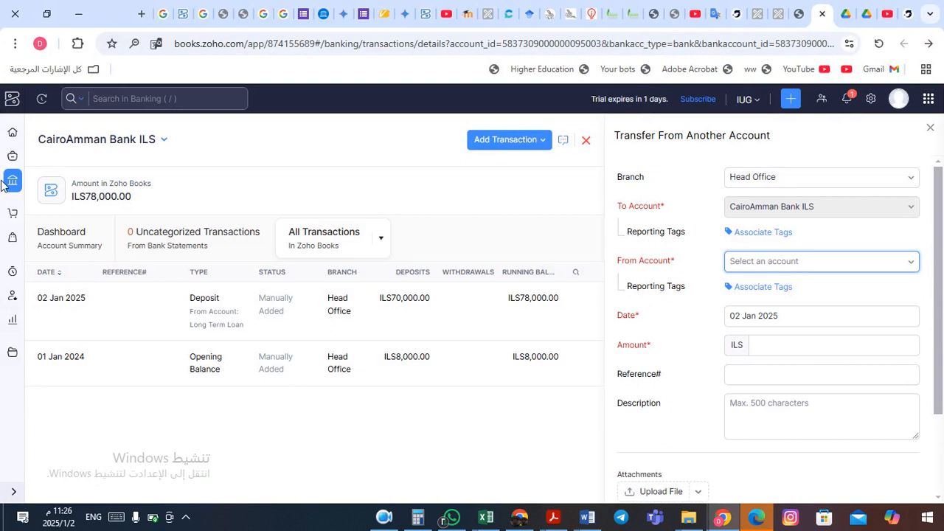
{"action": "left_click", "coordinate": [14, 135]}
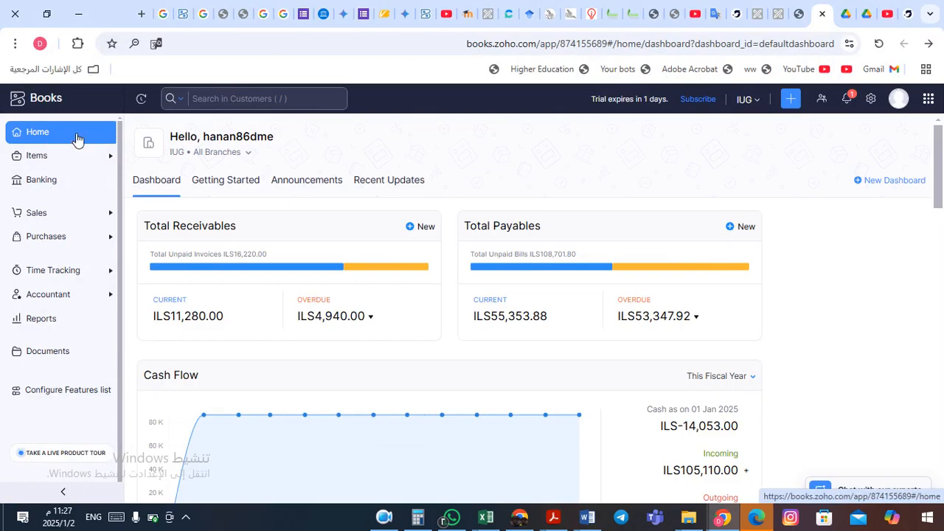
{"action": "left_click", "coordinate": [38, 183]}
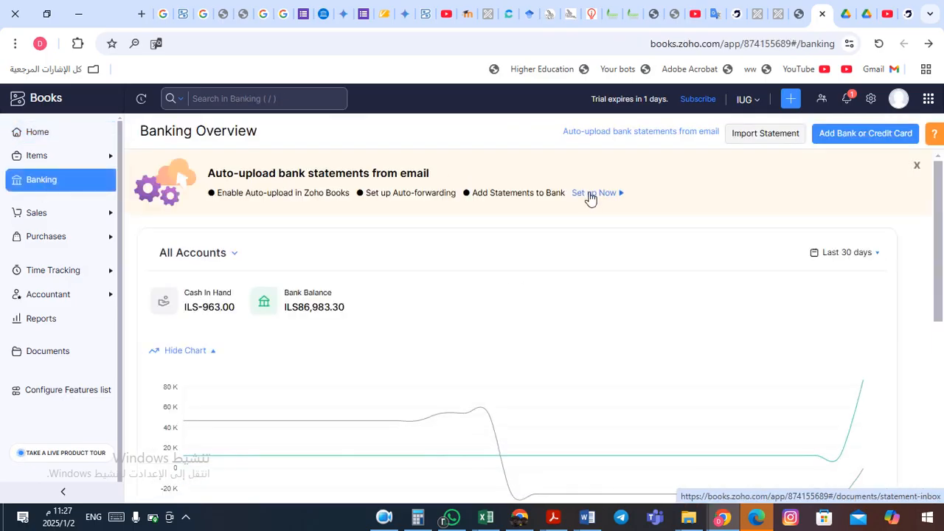
{"action": "left_click_drag", "start_coordinate": [941, 222], "coordinate": [942, 381]}
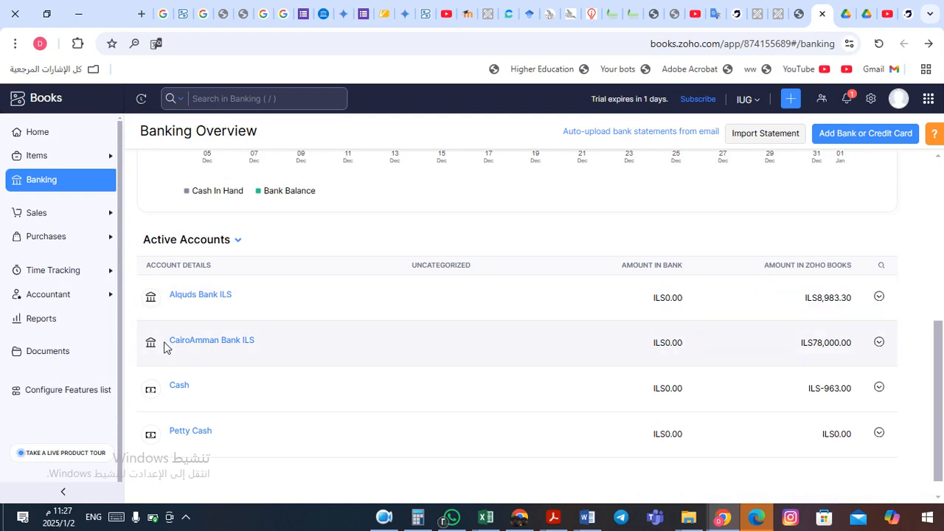
{"action": "left_click", "coordinate": [232, 342]}
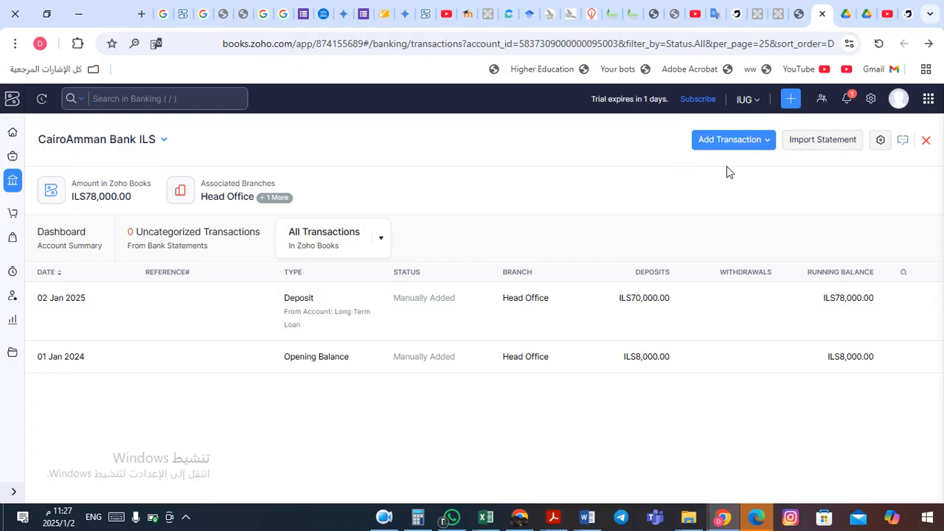
Step: Look through the money-out and money-in transaction types and start a Transfer From Another Account for CairoAmman Bank ILS
{"action": "left_click", "coordinate": [768, 140]}
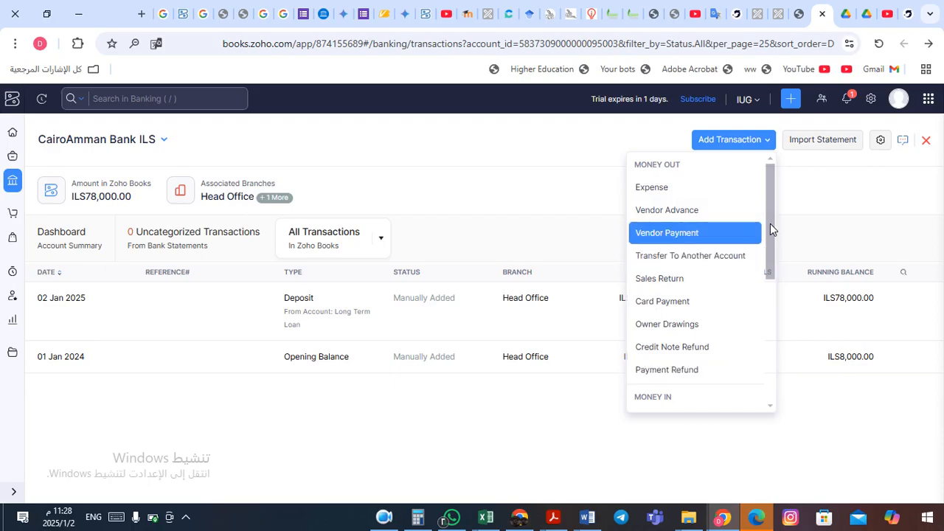
{"action": "left_click_drag", "start_coordinate": [769, 225], "coordinate": [765, 205]}
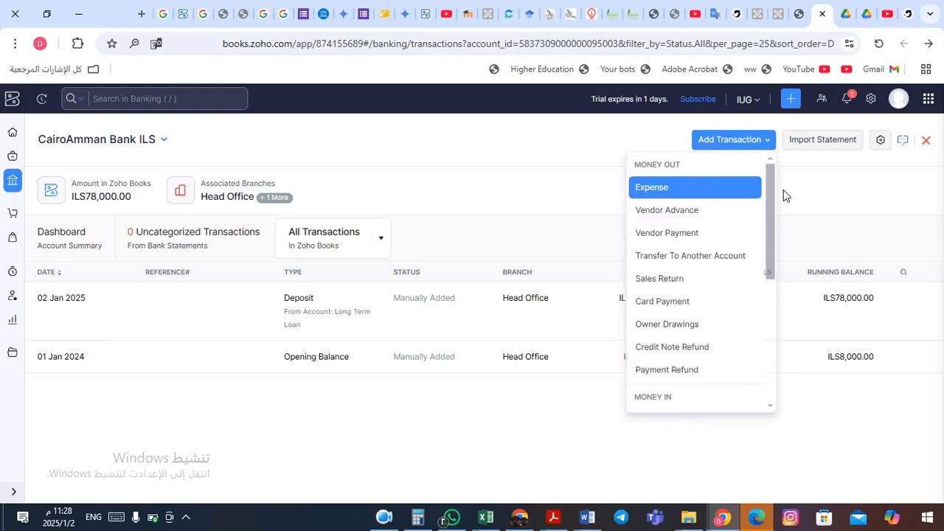
{"action": "left_click_drag", "start_coordinate": [770, 201], "coordinate": [787, 337]}
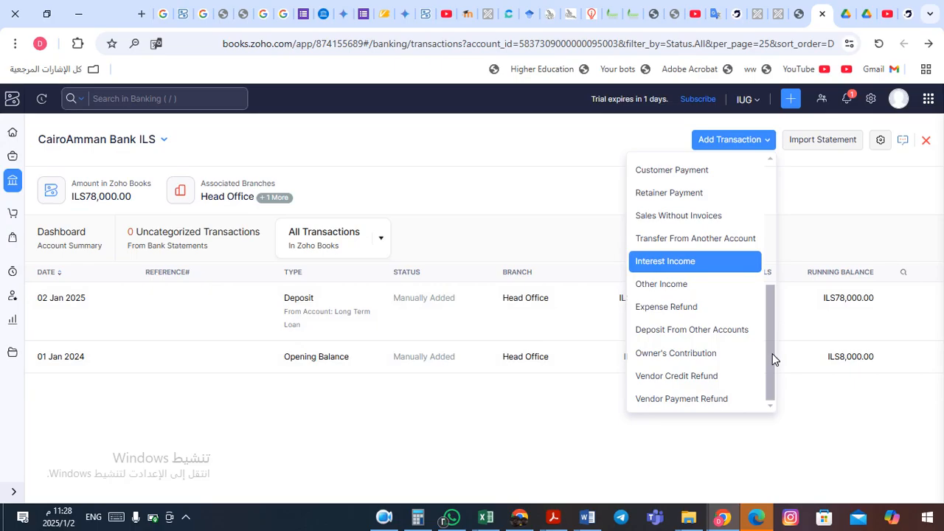
{"action": "left_click_drag", "start_coordinate": [772, 353], "coordinate": [749, 225]}
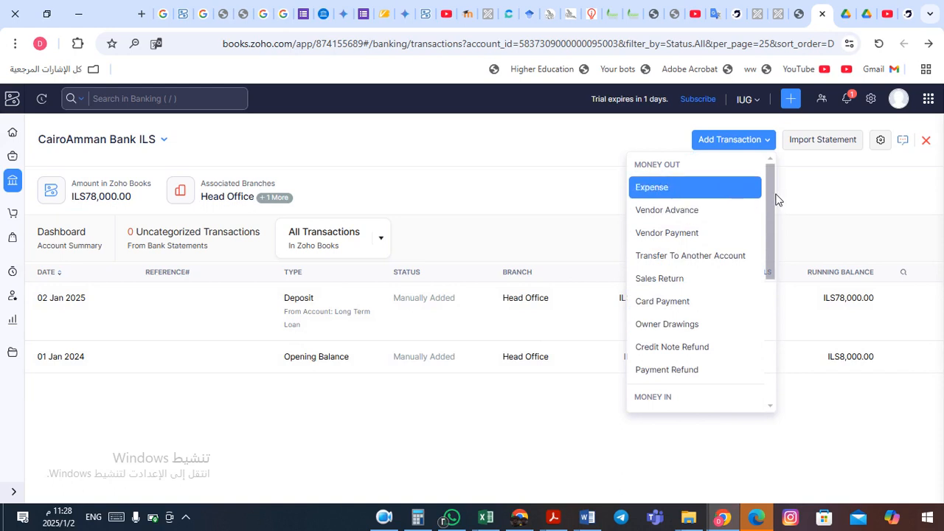
{"action": "mouse_move", "coordinate": [771, 197]}
{"action": "left_mouse_down"}
{"action": "mouse_move", "coordinate": [771, 207]}
{"action": "mouse_move", "coordinate": [764, 189]}
{"action": "left_mouse_up"}
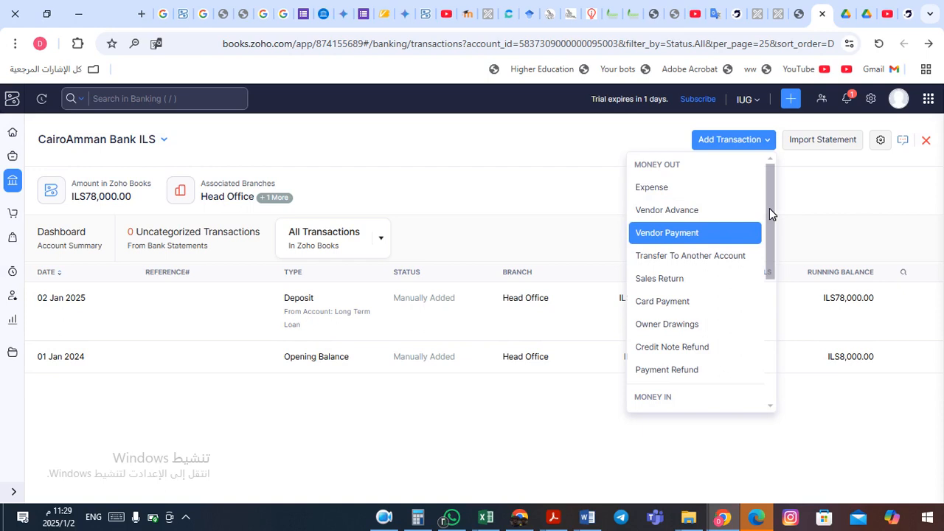
{"action": "left_click_drag", "start_coordinate": [769, 210], "coordinate": [771, 280]}
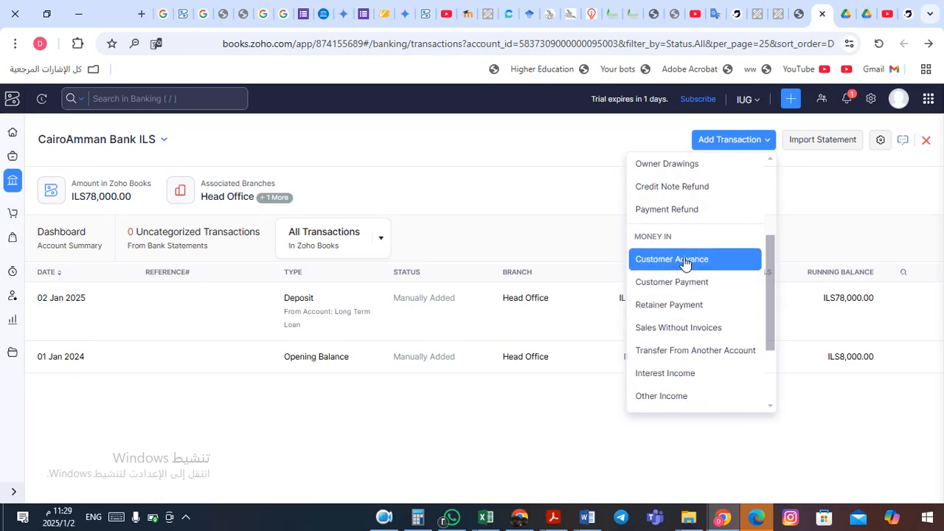
{"action": "left_click", "coordinate": [667, 353]}
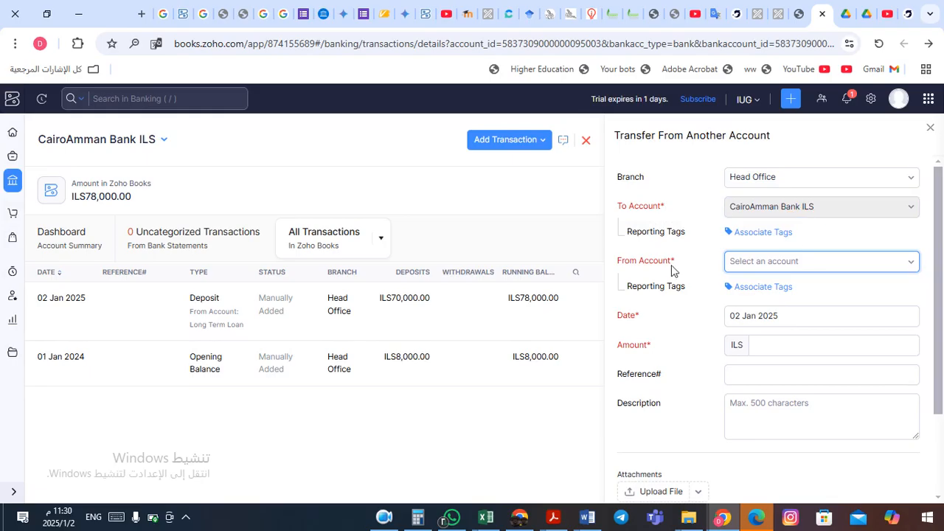
Step: Search the From Account choices for "long" and clear the search without choosing an account
{"action": "left_click", "coordinate": [825, 264]}
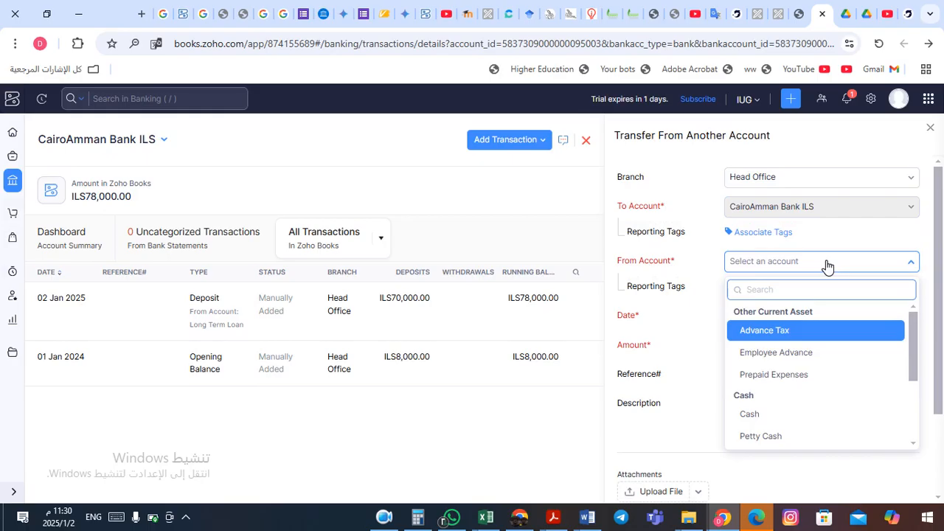
{"action": "type", "text": "long"}
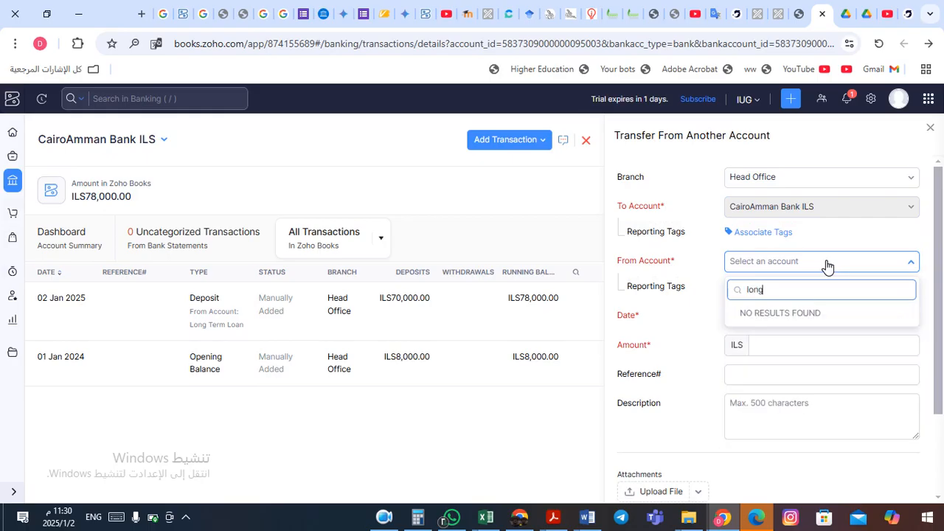
{"action": "key", "text": "BackSpace"}
{"action": "key", "text": "BackSpace"}
{"action": "key", "text": "BackSpace"}
{"action": "key", "text": "BackSpace"}
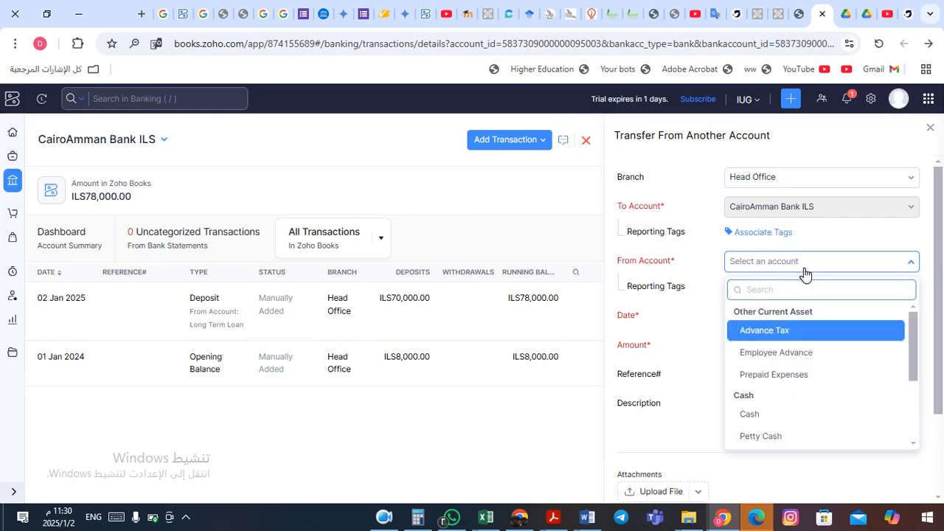
{"action": "left_click", "coordinate": [694, 325]}
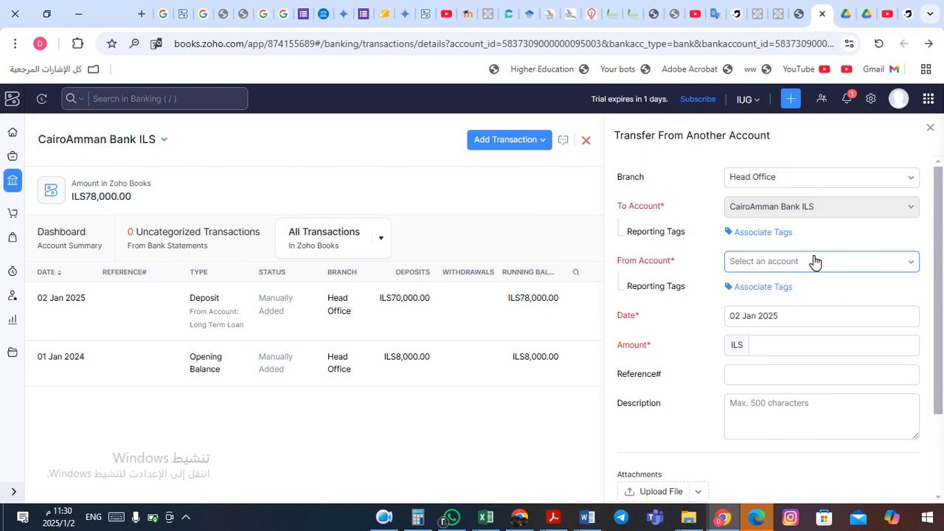
Step: Search the From Account choices for "loa", clear the search and look through the full list of available accounts
{"action": "left_click", "coordinate": [870, 263]}
{"action": "type", "text": "lo"}
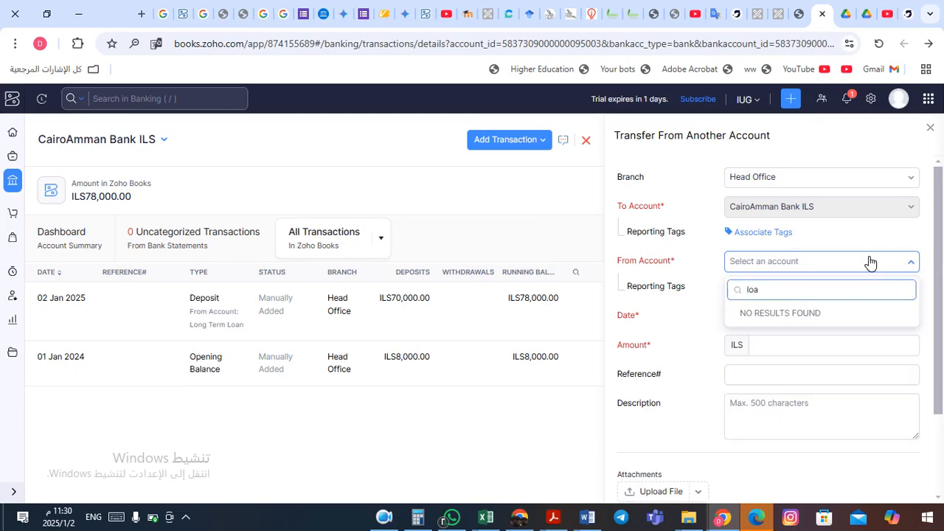
{"action": "key", "text": "BackSpace"}
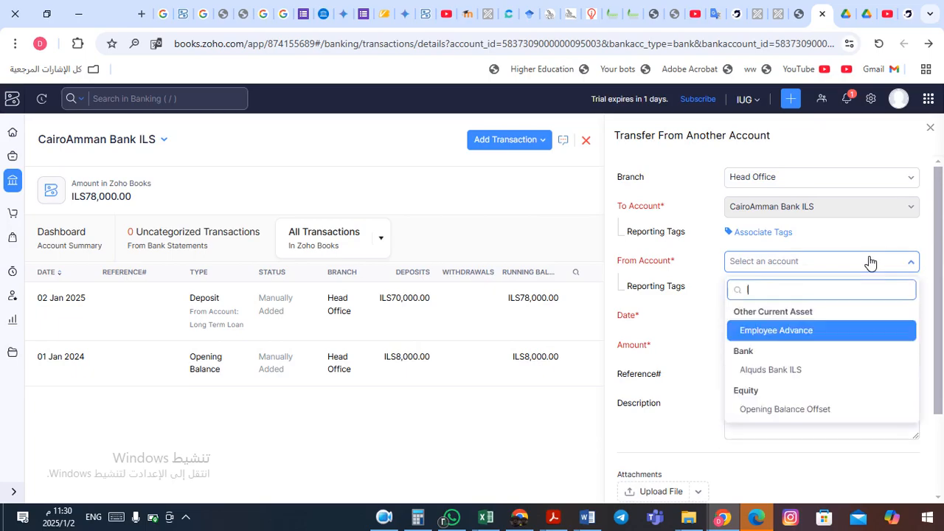
{"action": "left_click", "coordinate": [814, 262]}
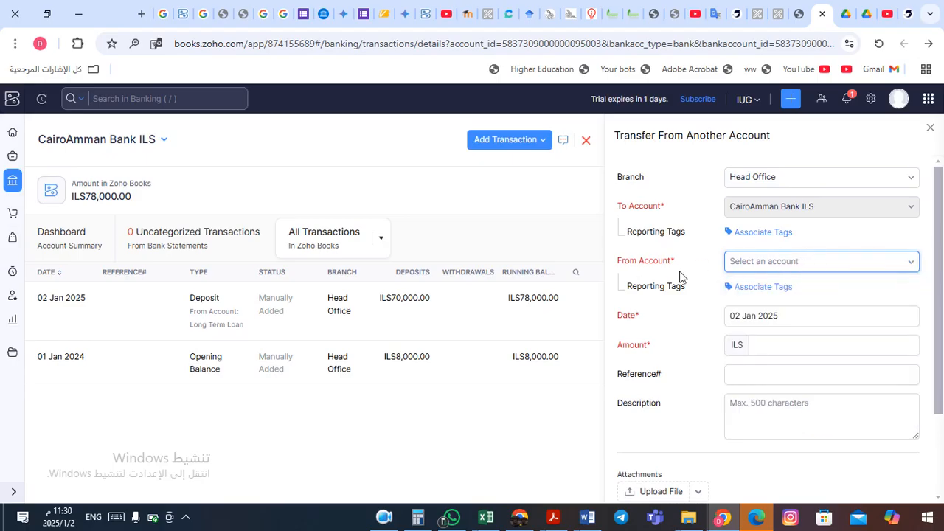
{"action": "left_click", "coordinate": [786, 261]}
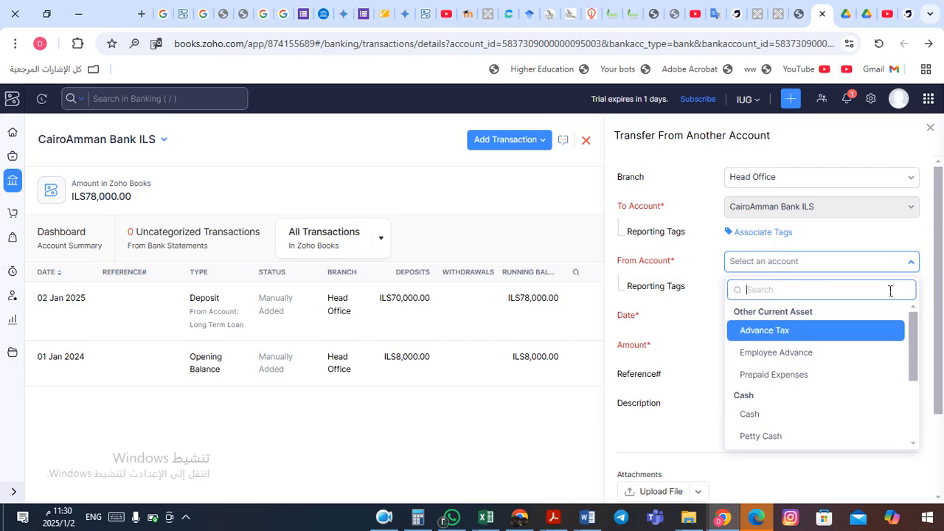
{"action": "left_click_drag", "start_coordinate": [913, 333], "coordinate": [920, 418]}
{"action": "left_click_drag", "start_coordinate": [916, 341], "coordinate": [914, 316]}
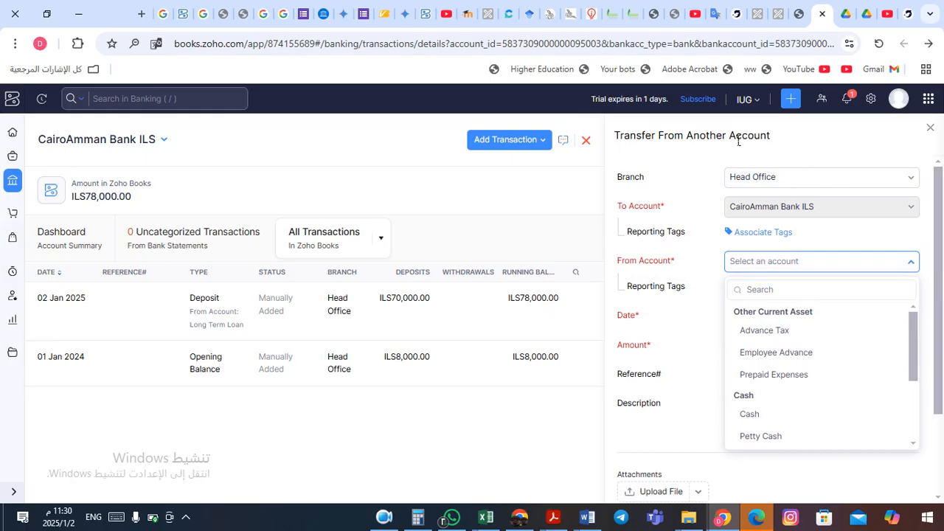
{"action": "left_click", "coordinate": [384, 516]}
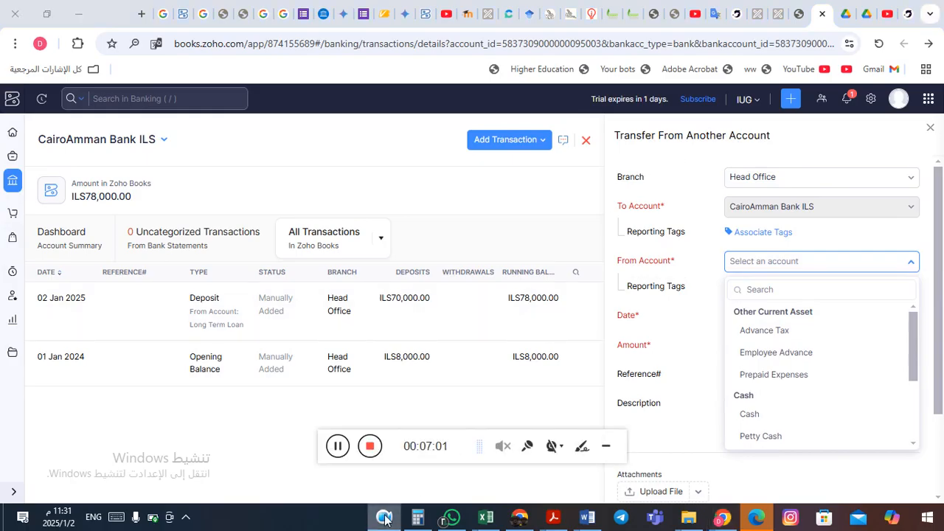
{"action": "left_click", "coordinate": [338, 445]}
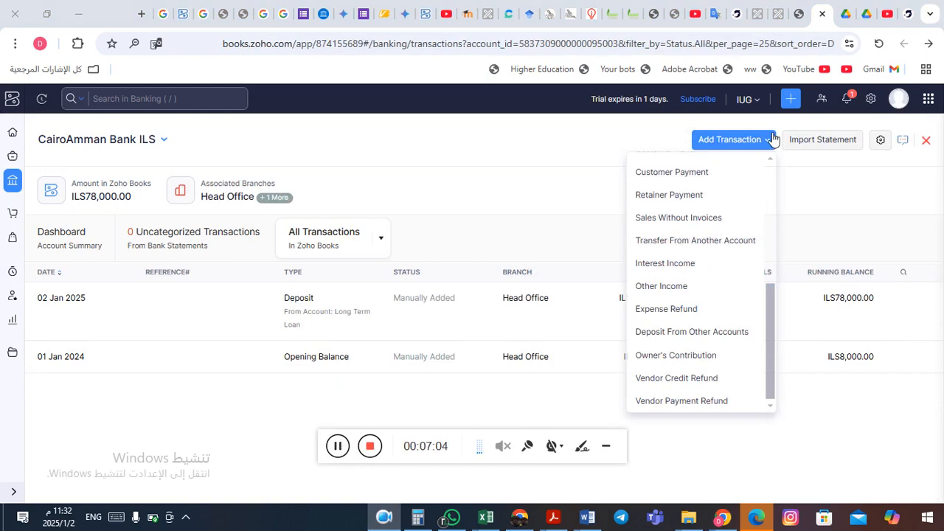
Step: Start a Deposit From Other Accounts for CairoAmman Bank ILS and set its amount to 70000 ILS
{"action": "scroll", "coordinate": [767, 177], "scroll_direction": "up", "scroll_amount": 1}
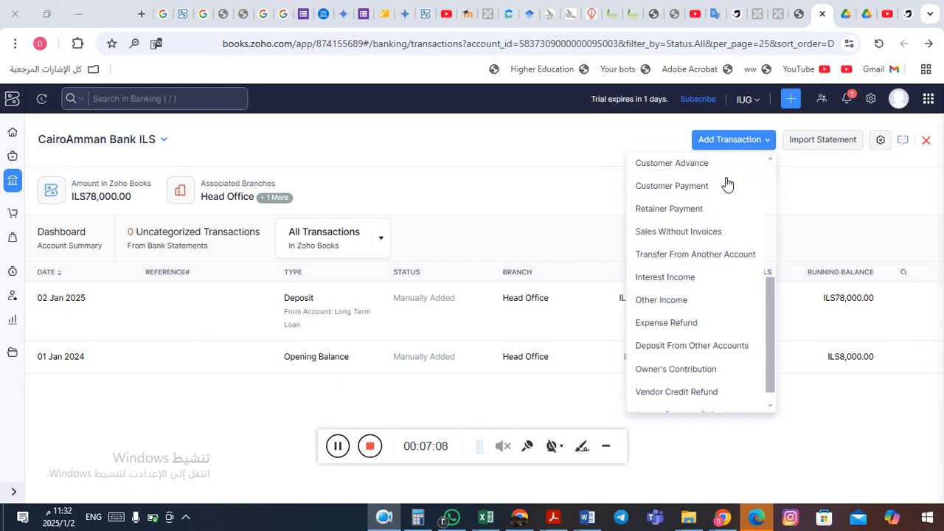
{"action": "left_click", "coordinate": [698, 347]}
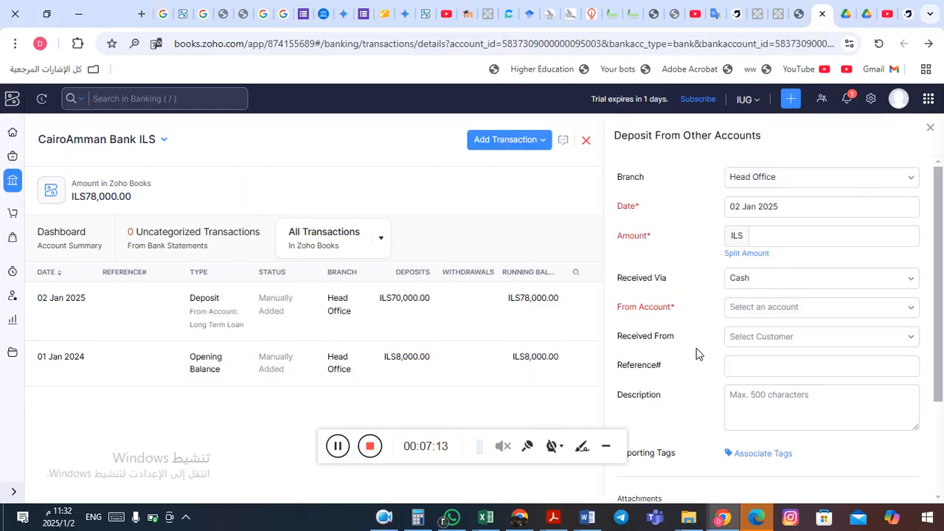
{"action": "left_click", "coordinate": [791, 236]}
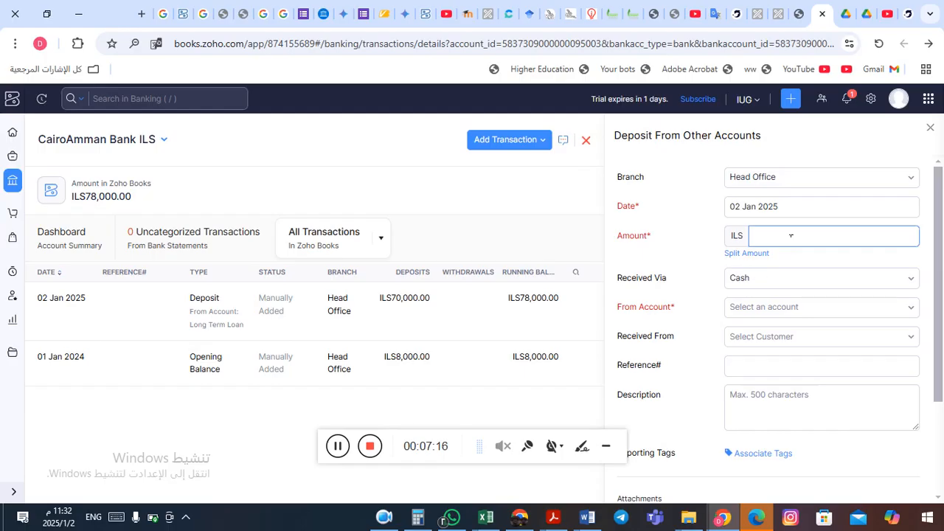
{"action": "left_click", "coordinate": [772, 212]}
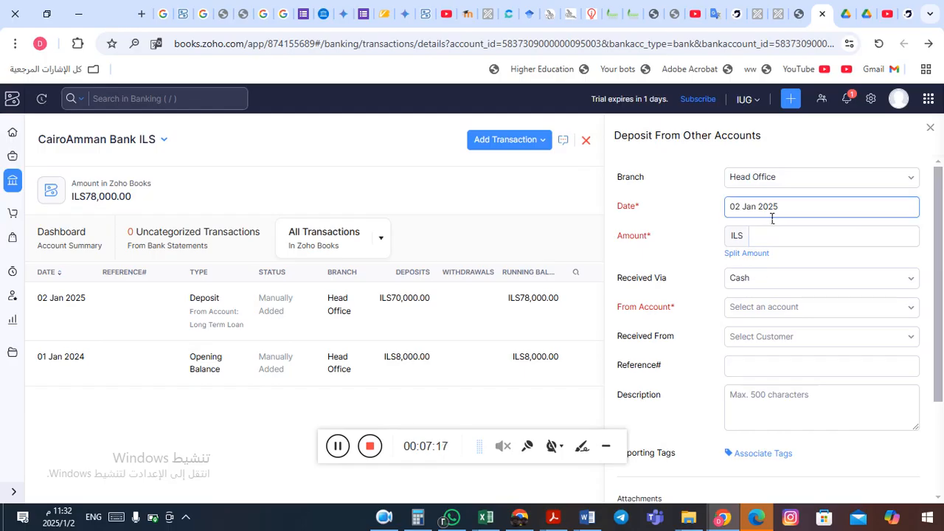
{"action": "left_click", "coordinate": [778, 241]}
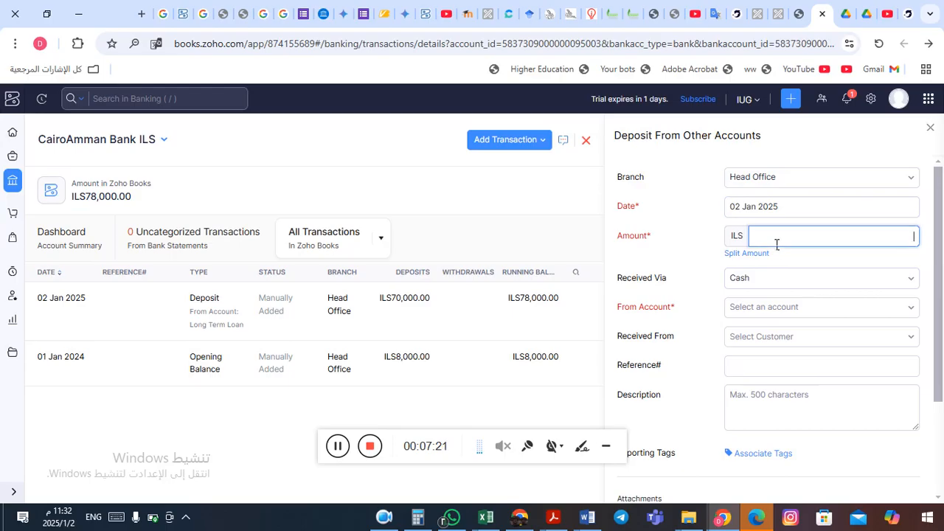
{"action": "type", "text": "70000"}
Step: Choose Long Term Loan as the deposit's From Account, leave Received From empty and save the deposit
{"action": "left_click", "coordinate": [773, 313]}
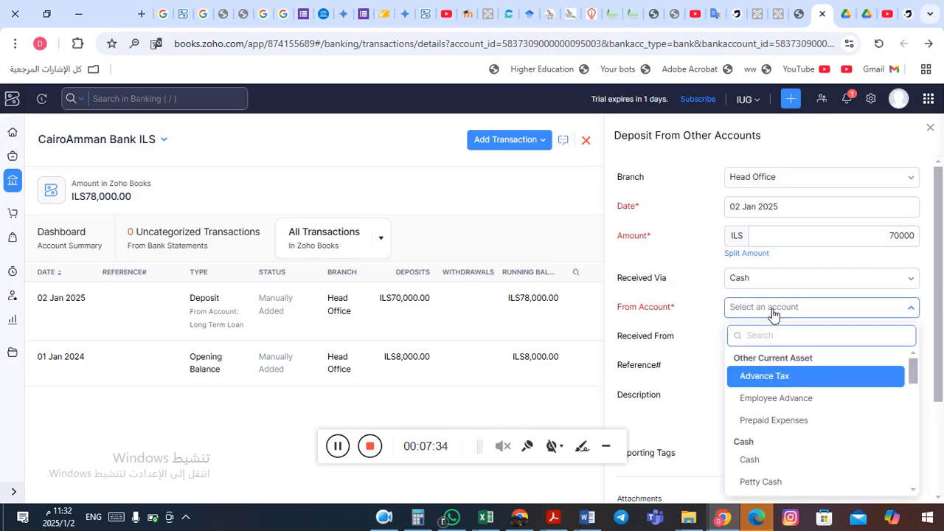
{"action": "type", "text": "long"}
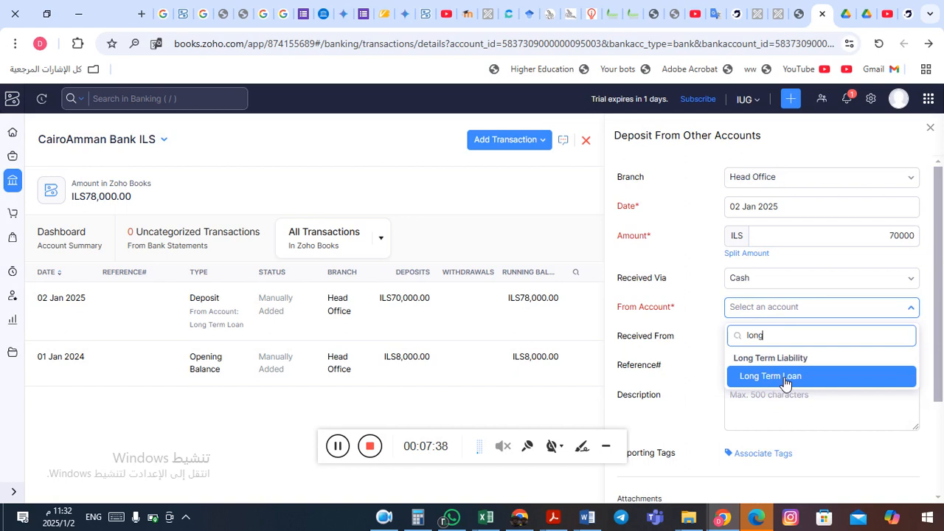
{"action": "left_click", "coordinate": [778, 377]}
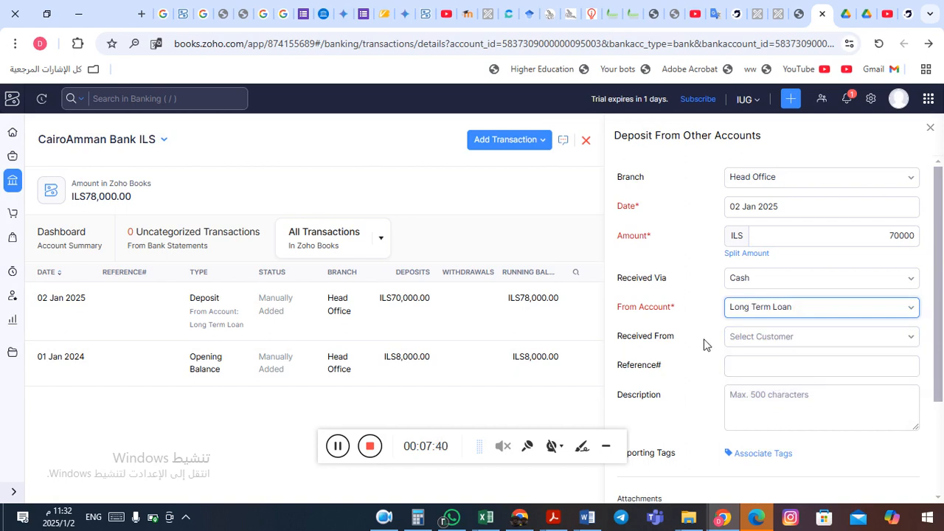
{"action": "key", "text": "Tab"}
{"action": "key", "text": "Return"}
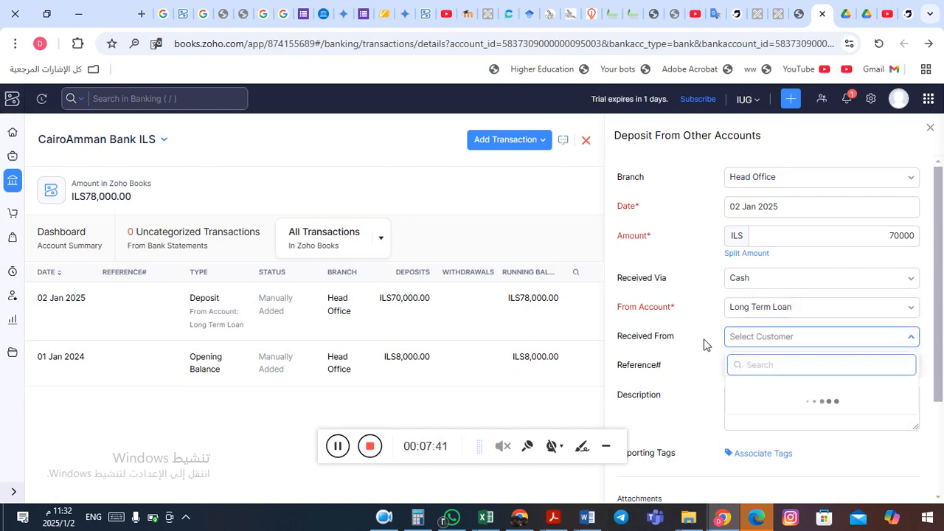
{"action": "key", "text": "Escape"}
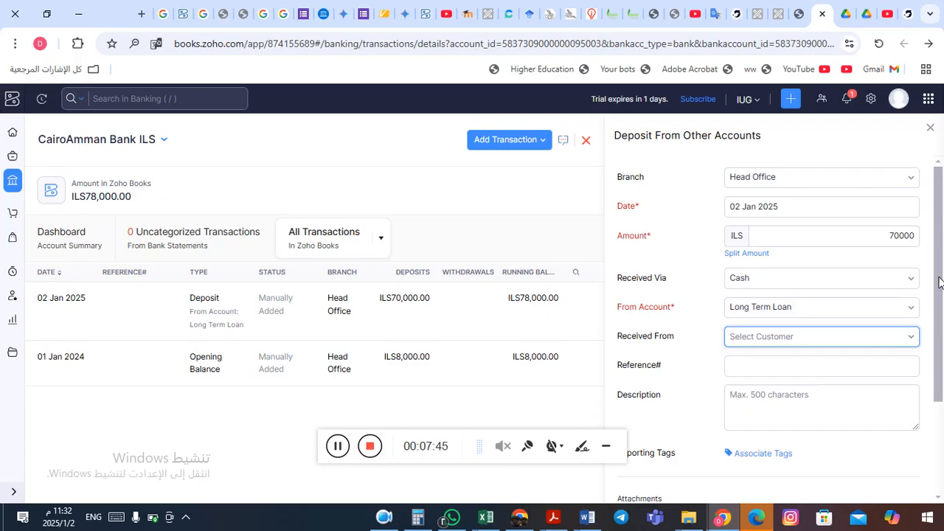
{"action": "scroll", "coordinate": [939, 281], "scroll_direction": "down", "scroll_amount": 2}
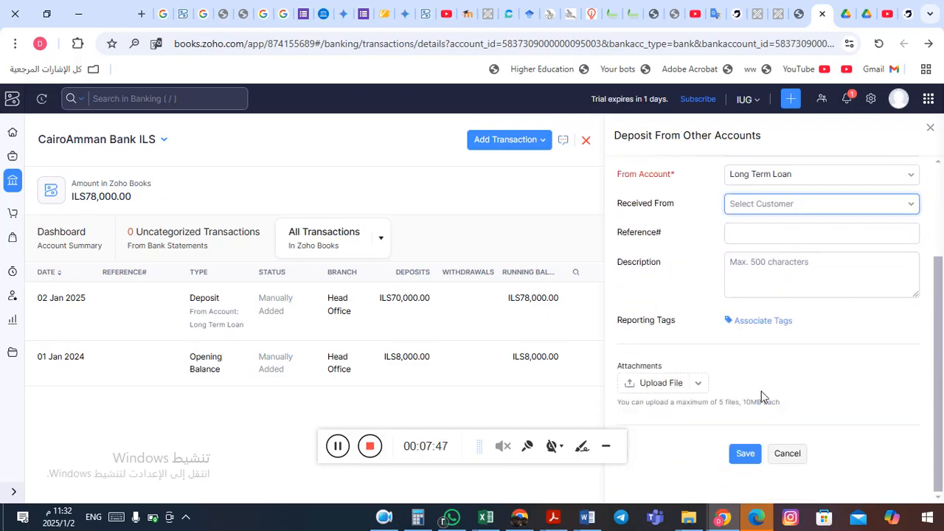
{"action": "left_click", "coordinate": [744, 453]}
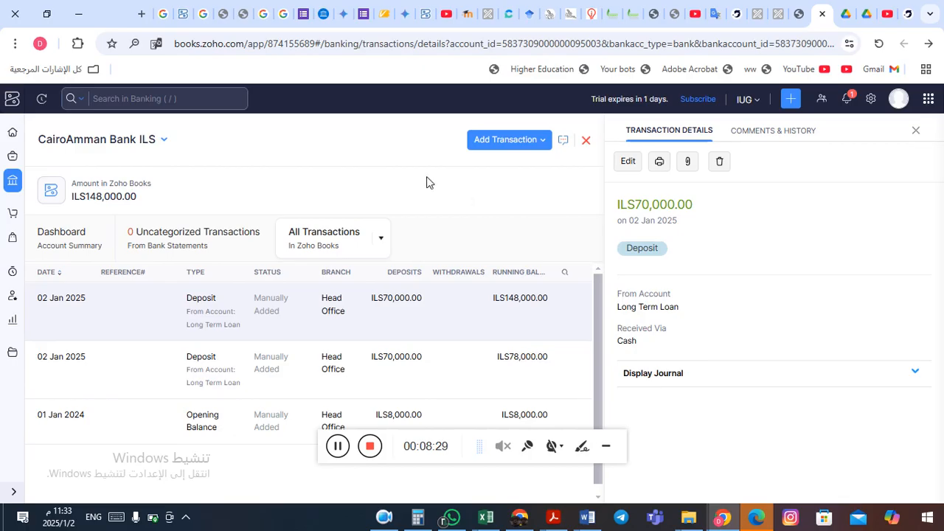
Step: Go to the recurring expenses under Purchases and start a new recurring expense
{"action": "left_click", "coordinate": [14, 134]}
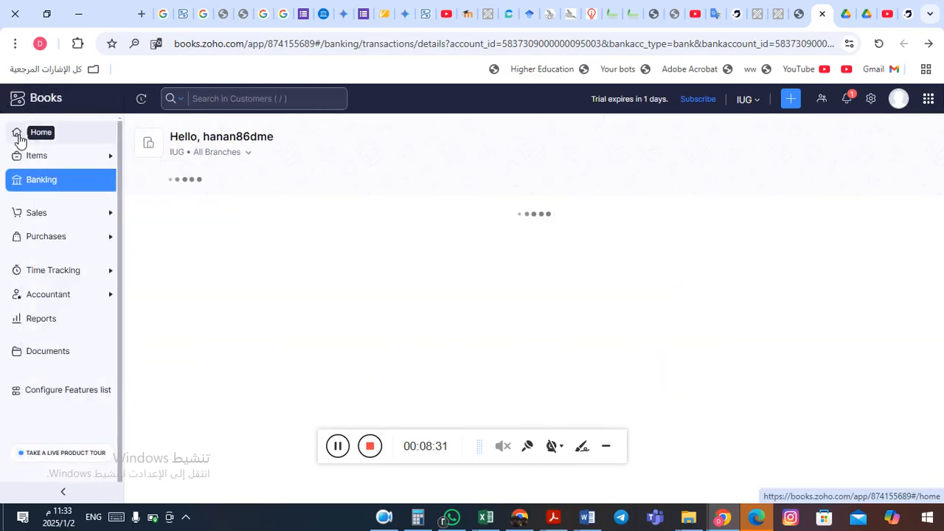
{"action": "left_click", "coordinate": [59, 241]}
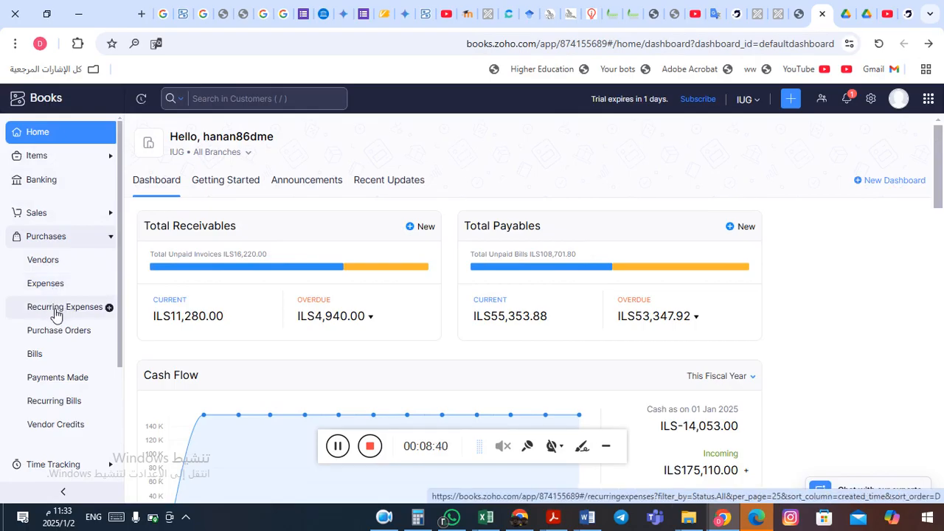
{"action": "left_click", "coordinate": [56, 314]}
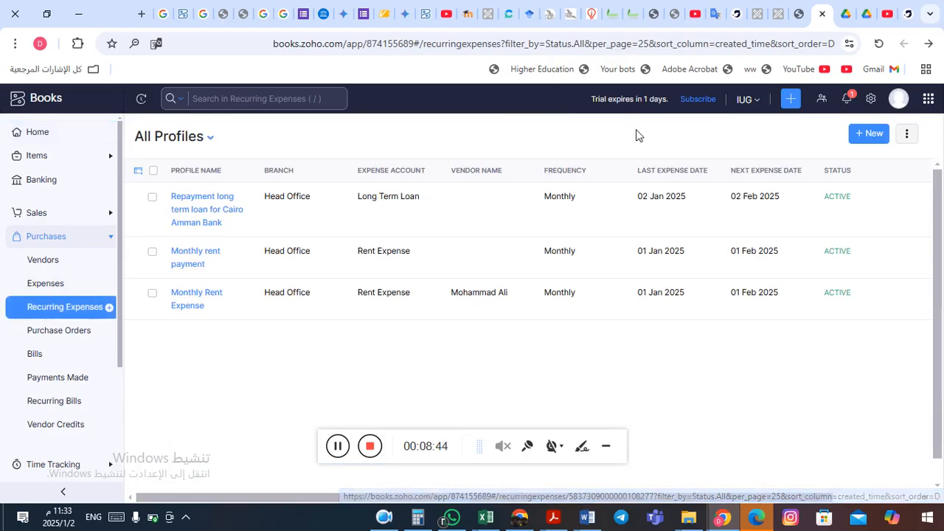
{"action": "left_click", "coordinate": [877, 135]}
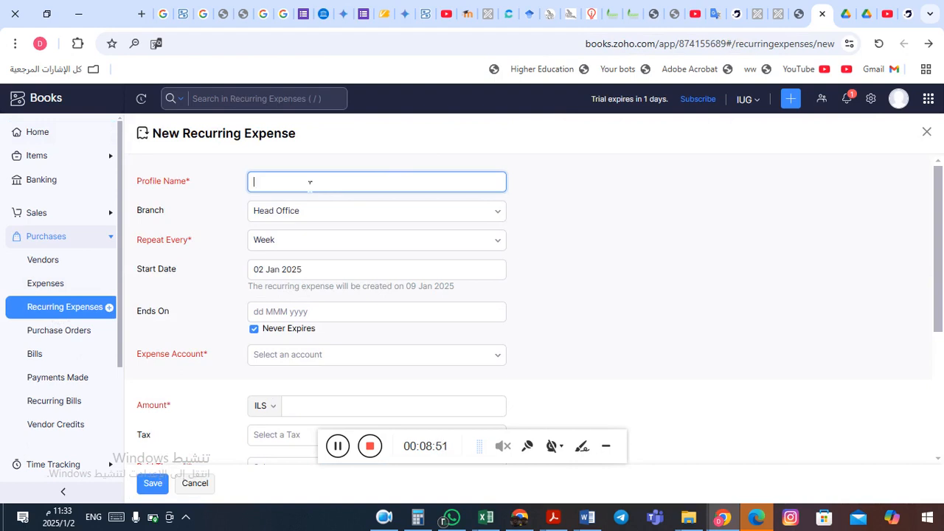
Step: Name the recurring expense profile "Monthly Payment for Cairo Amman Bank Loan" and have it repeat every Month
{"action": "type", "text": "Monthly Payment for "}
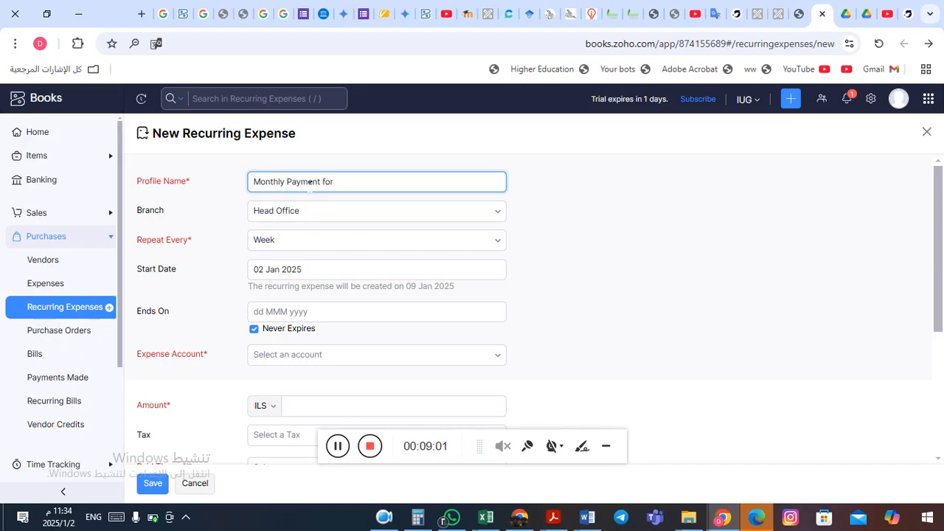
{"action": "type", "text": "Cairo Amman Bank Loan"}
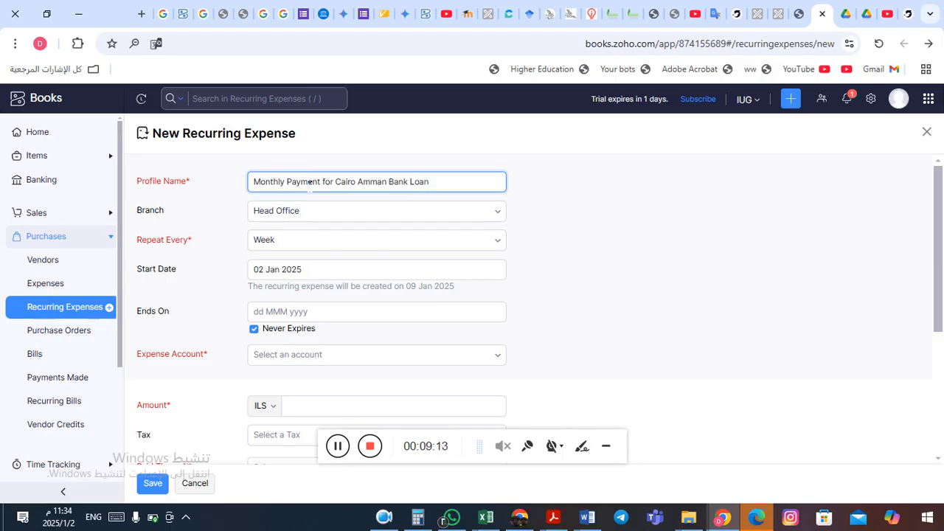
{"action": "left_click", "coordinate": [401, 244]}
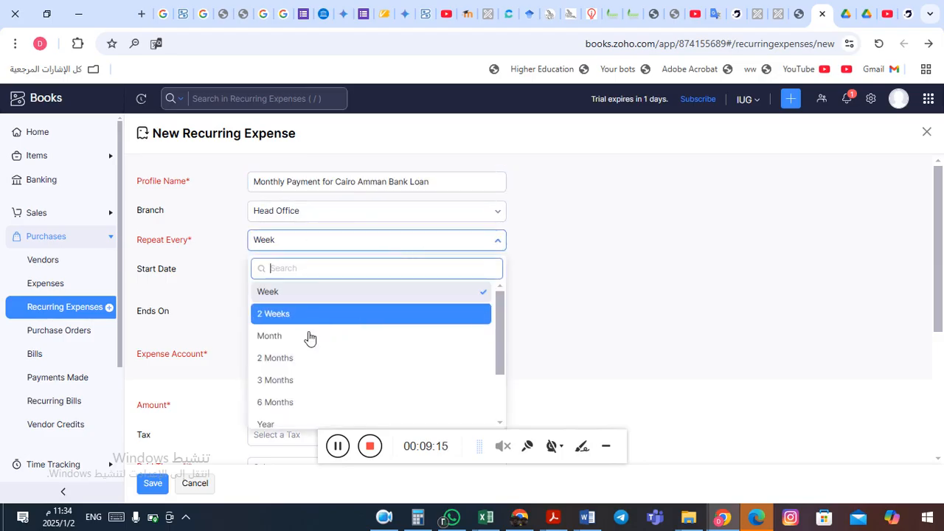
{"action": "left_click", "coordinate": [296, 338]}
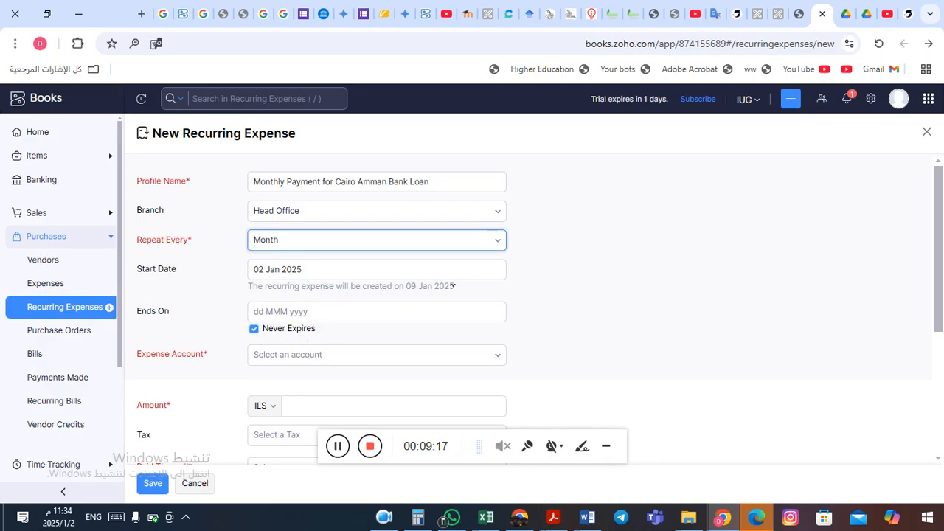
Step: Set the recurring expense's end date to 31 Dec 2029
{"action": "left_click", "coordinate": [299, 314]}
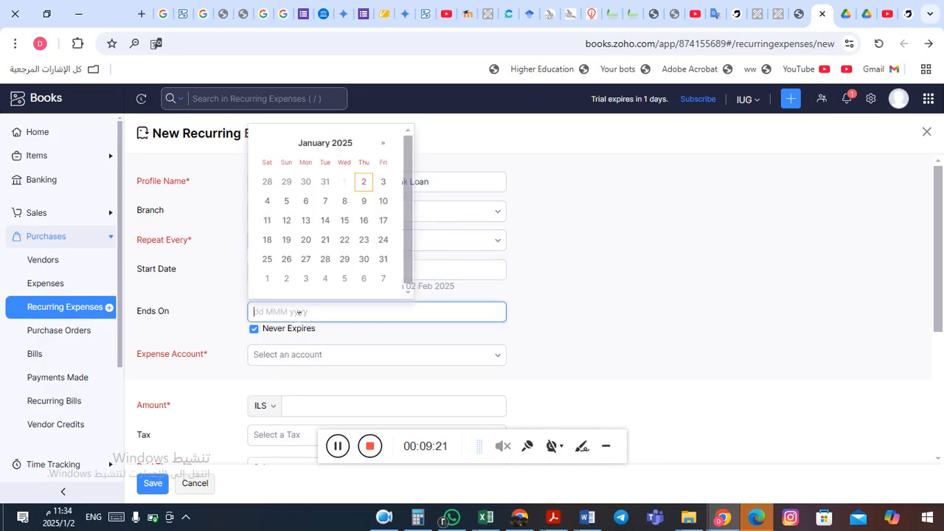
{"action": "left_click", "coordinate": [329, 150]}
{"action": "left_click", "coordinate": [323, 167]}
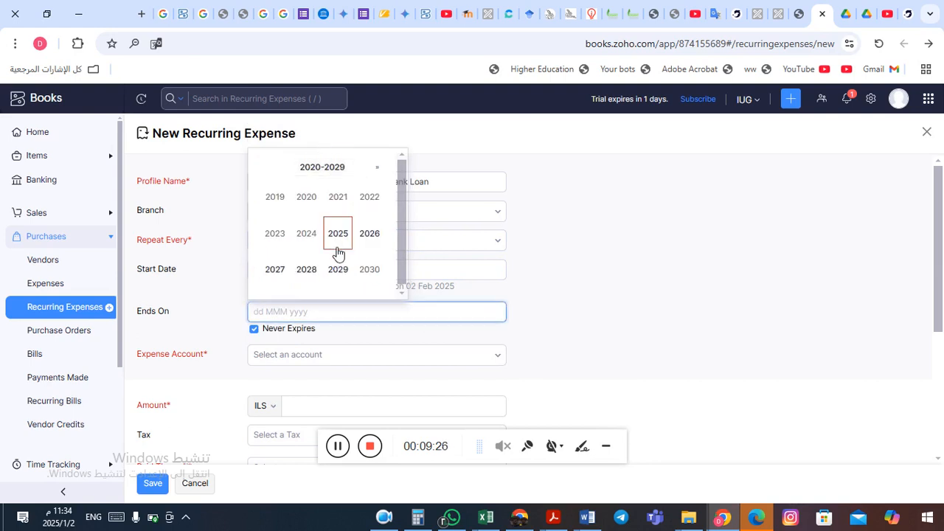
{"action": "left_click", "coordinate": [347, 269]}
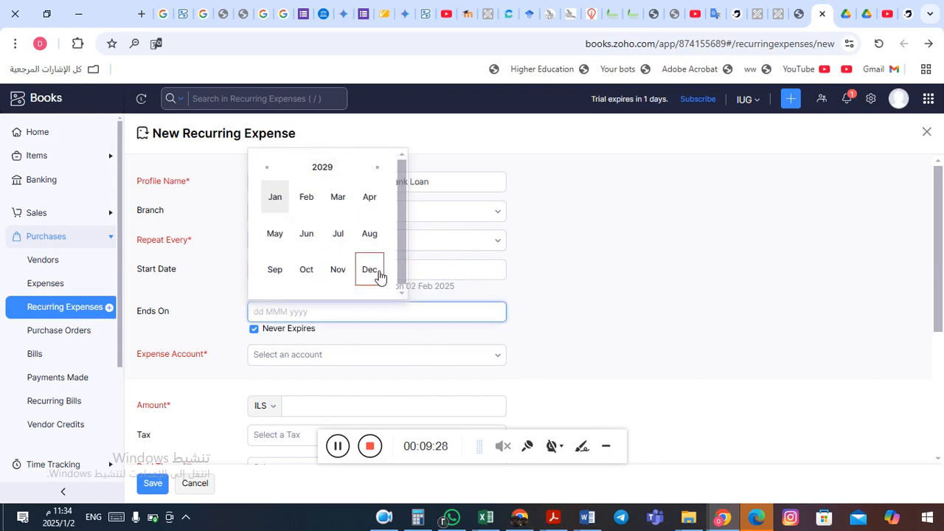
{"action": "left_click", "coordinate": [375, 274]}
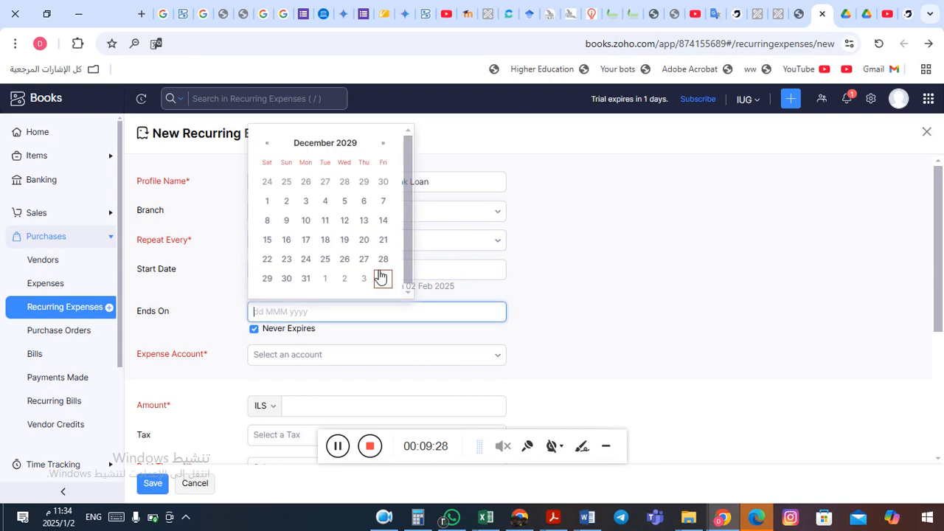
{"action": "left_click", "coordinate": [312, 281]}
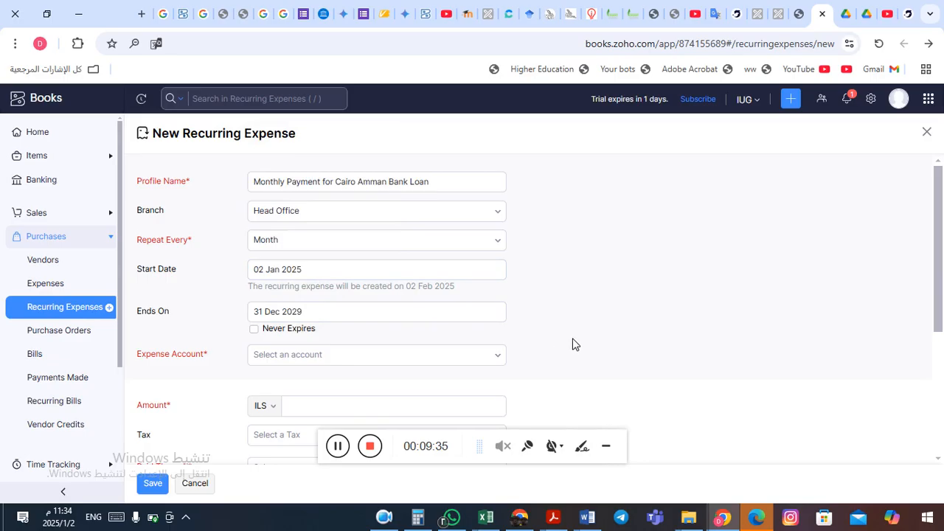
Step: Choose Long Term Loan as the expense account of the recurring expense
{"action": "scroll", "coordinate": [572, 345], "scroll_direction": "down", "scroll_amount": 3}
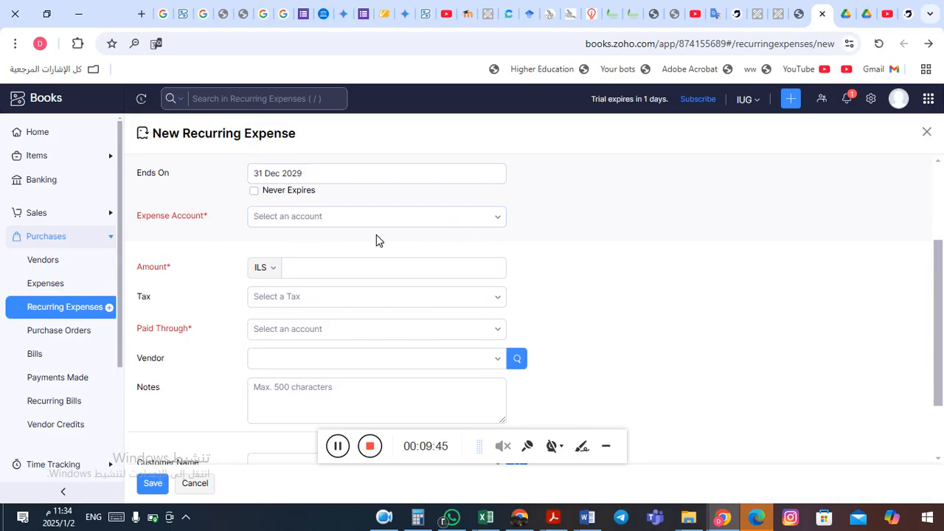
{"action": "left_click", "coordinate": [393, 225]}
{"action": "type", "text": "loa"}
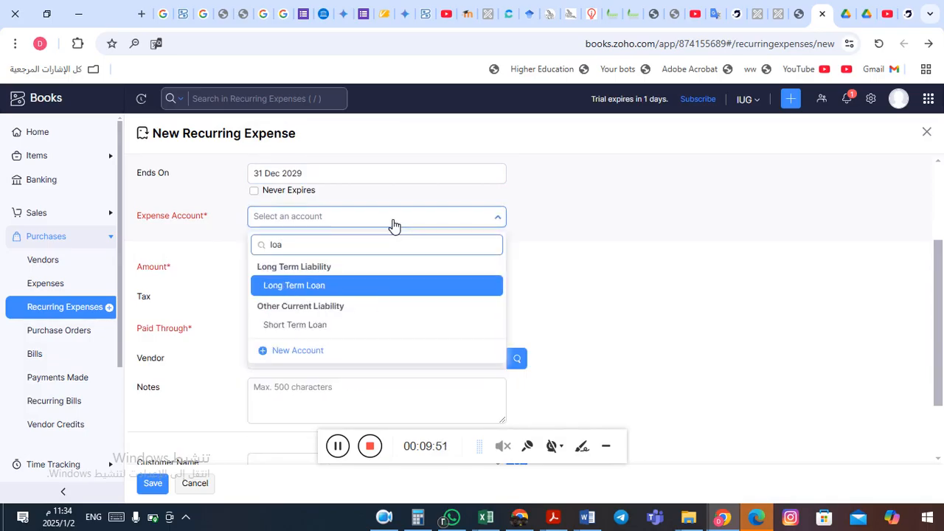
{"action": "left_click", "coordinate": [340, 288]}
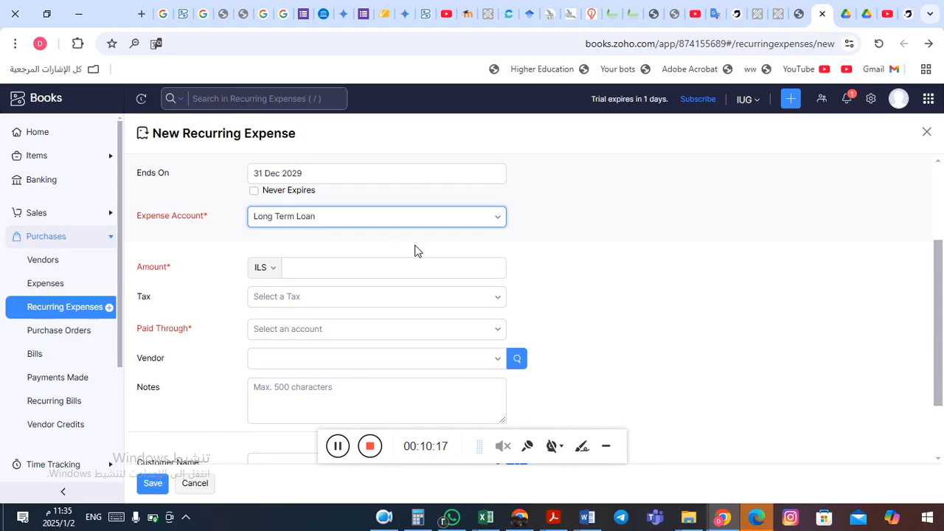
{"action": "left_click", "coordinate": [341, 451]}
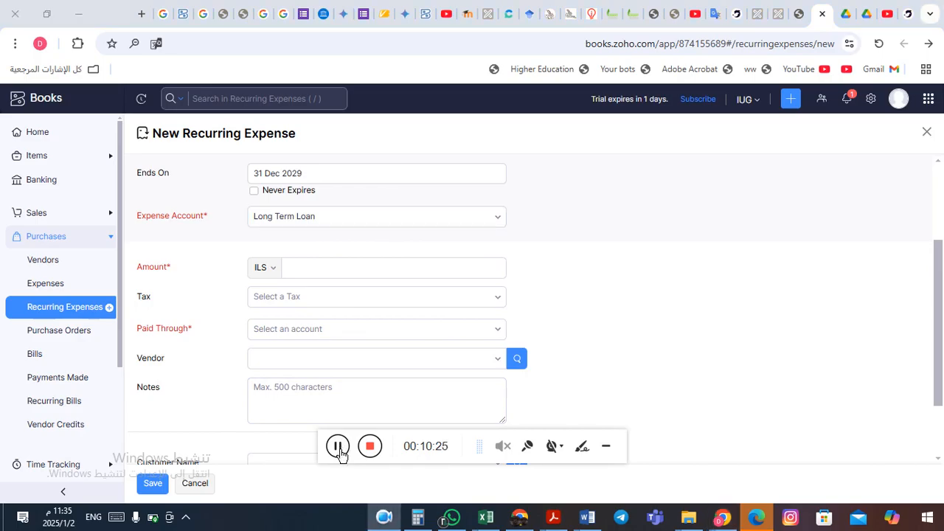
Step: Copy the 1166.7 installment figure from the ZOHO Books Word document into the recurring expense's ILS amount
{"action": "left_click", "coordinate": [315, 271]}
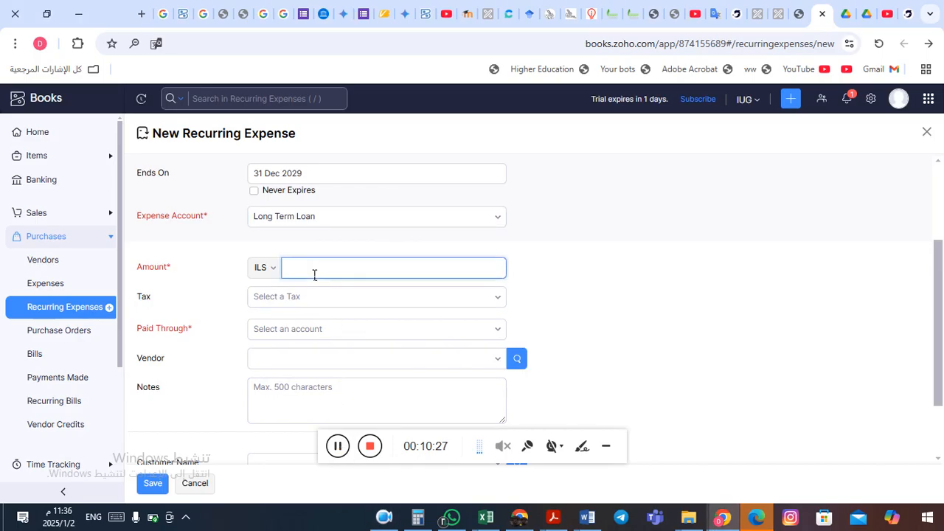
{"action": "key", "text": "alt+Tab"}
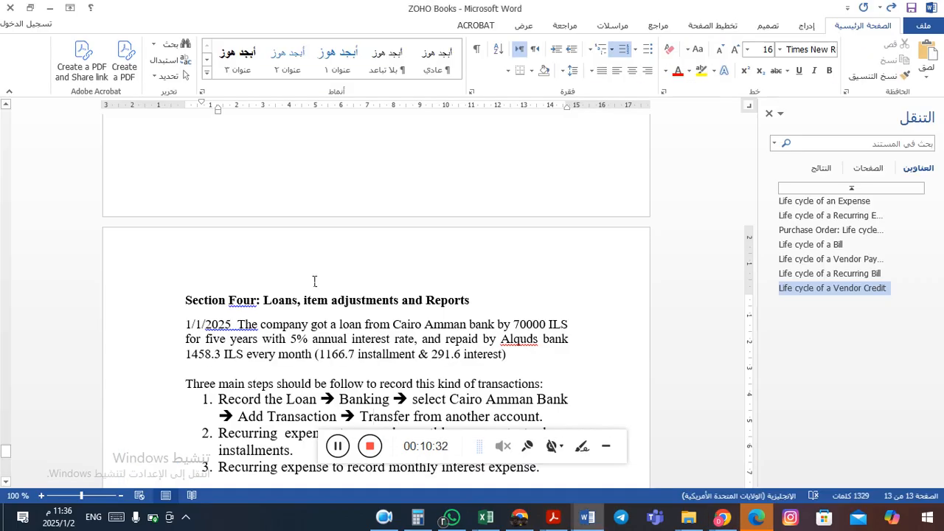
{"action": "double_click", "coordinate": [359, 355]}
{"action": "key", "text": "ctrl+c"}
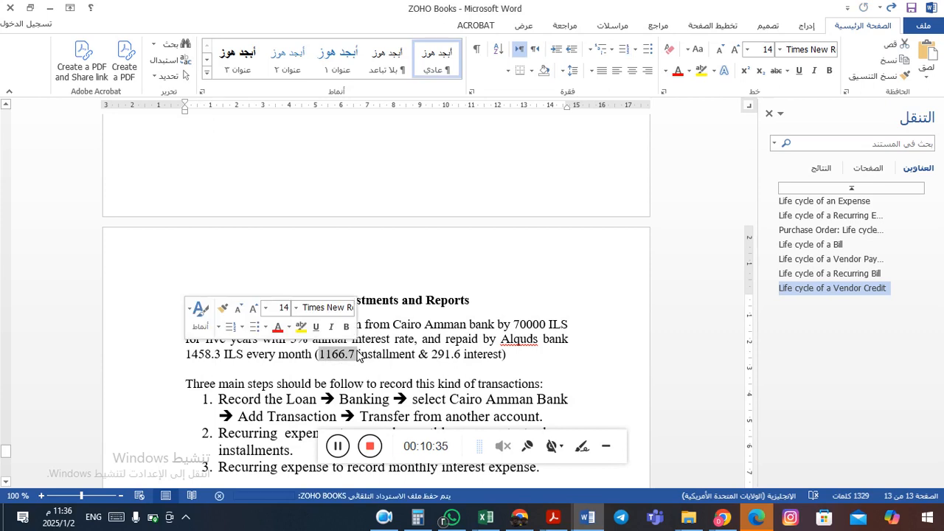
{"action": "key", "text": "alt+Tab"}
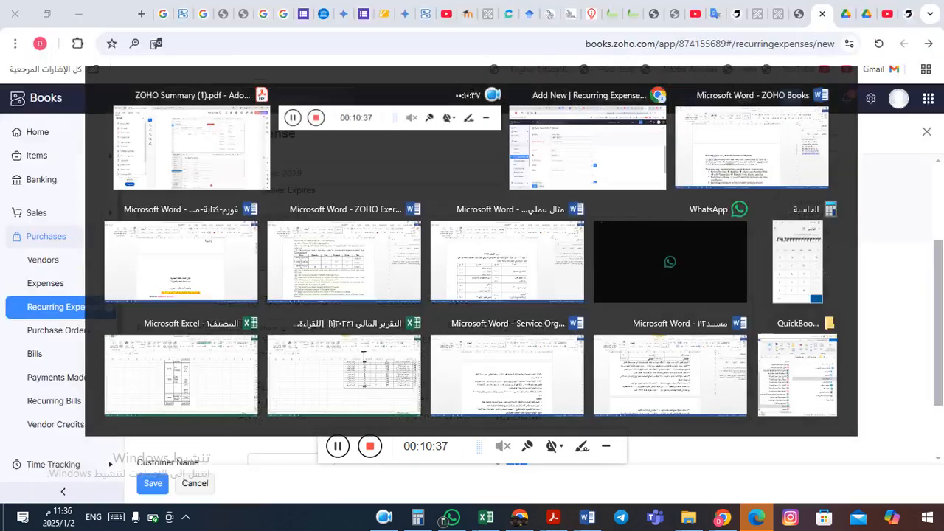
{"action": "key", "text": "ctrl+v"}
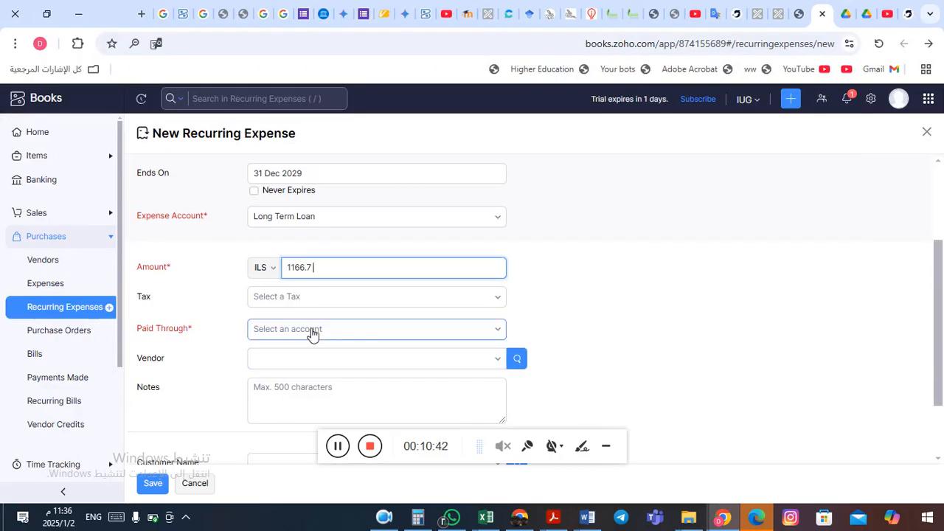
Step: Check the repaying bank in the Word document and set Alquds Bank ILS as the account the expense is paid through
{"action": "key", "text": "alt+Tab"}
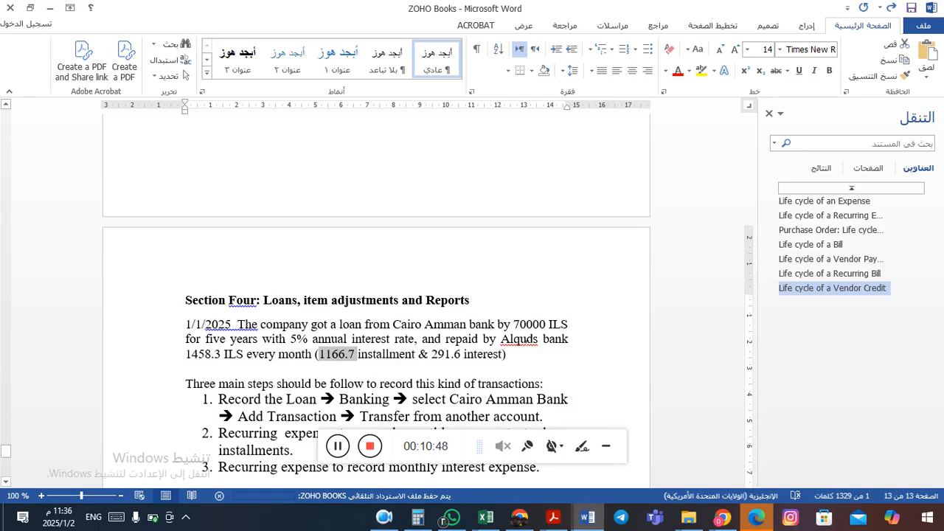
{"action": "key", "text": "alt+Tab"}
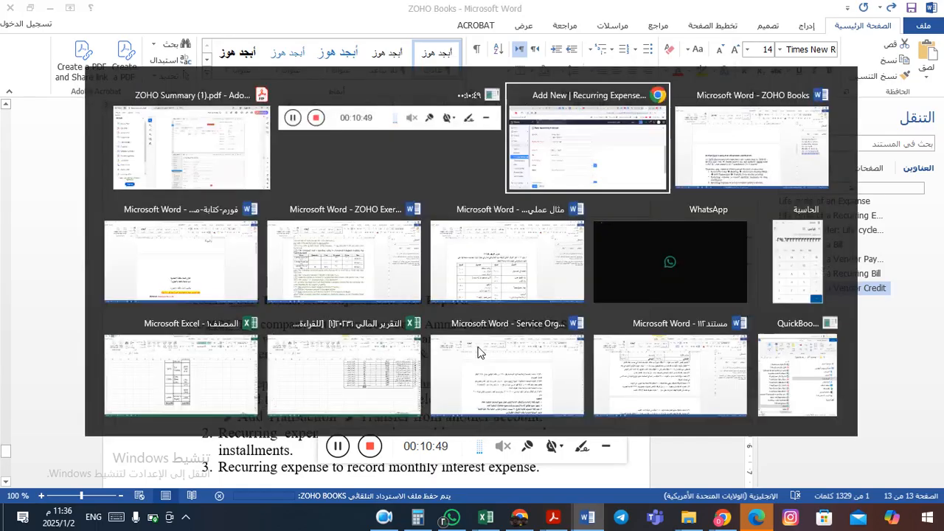
{"action": "key", "text": "ctrl+v"}
{"action": "left_click", "coordinate": [349, 330]}
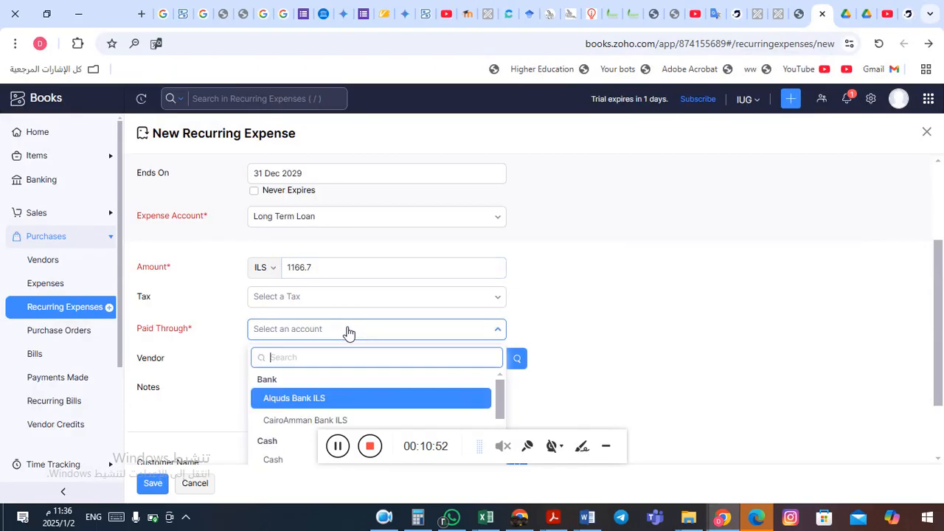
{"action": "left_click", "coordinate": [295, 399]}
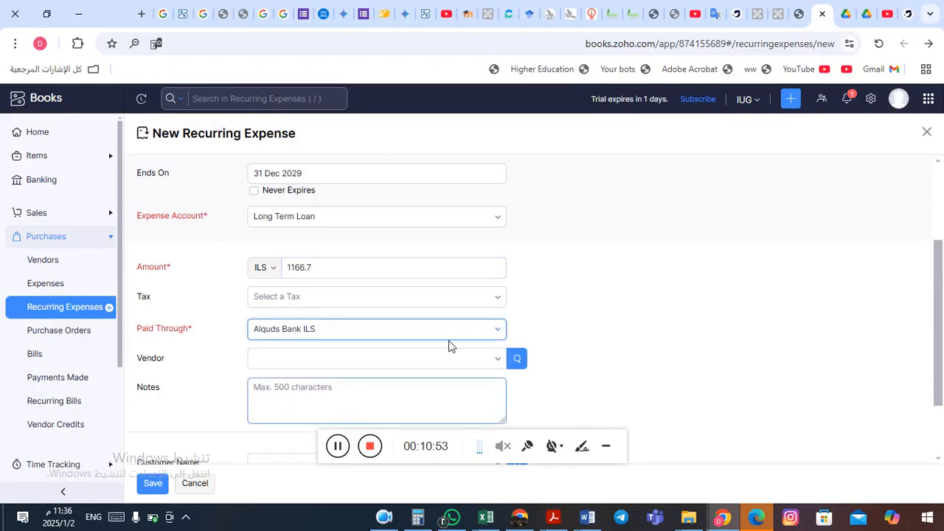
Step: Review the remaining fields of the loan payment's recurring expense and save it
{"action": "scroll", "coordinate": [593, 324], "scroll_direction": "down", "scroll_amount": 2}
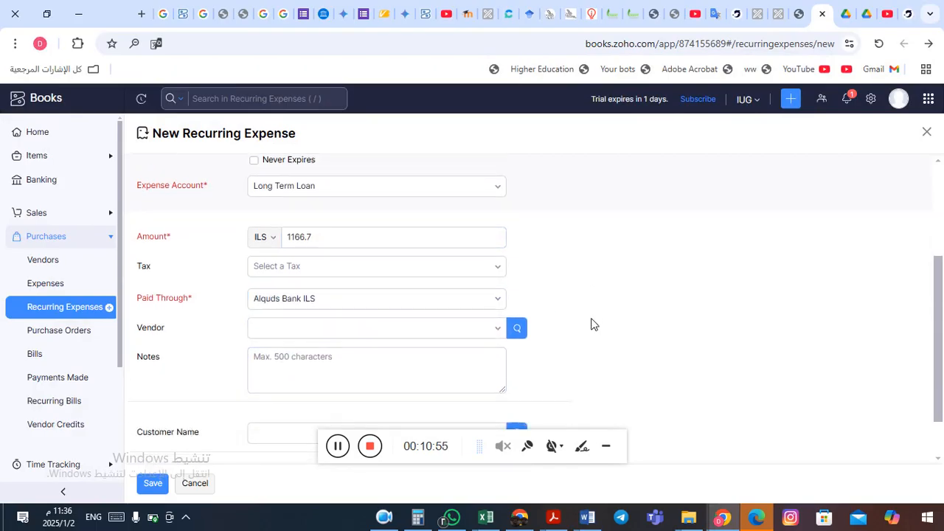
{"action": "left_click", "coordinate": [306, 298]}
{"action": "left_click", "coordinate": [565, 325]}
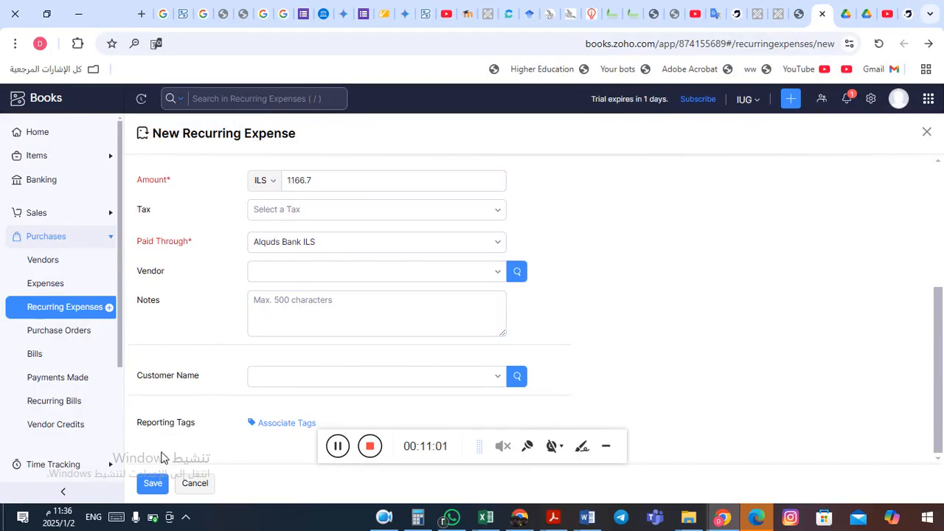
{"action": "left_click", "coordinate": [157, 485]}
{"action": "left_click", "coordinate": [156, 486]}
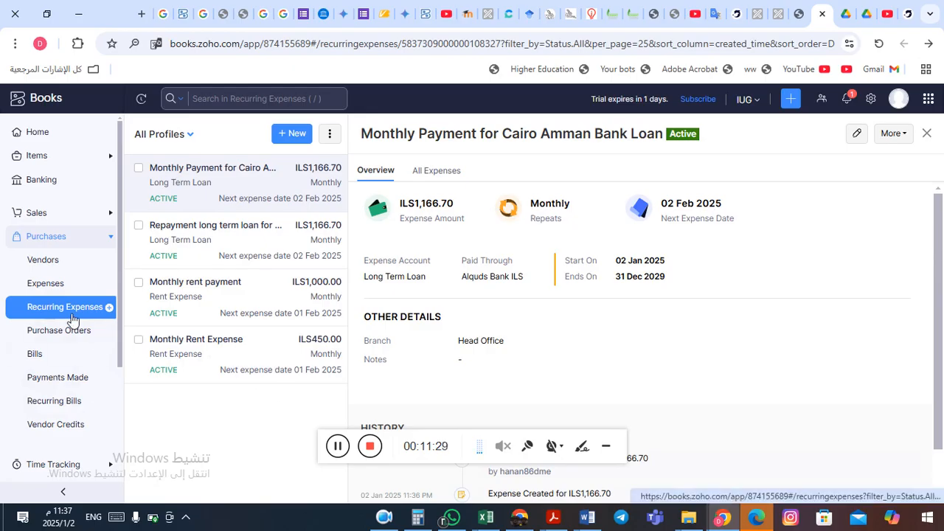
Step: Start another recurring expense with the profile name "Interest Expense for Cairo Amman Bank Loan"
{"action": "left_click", "coordinate": [109, 308]}
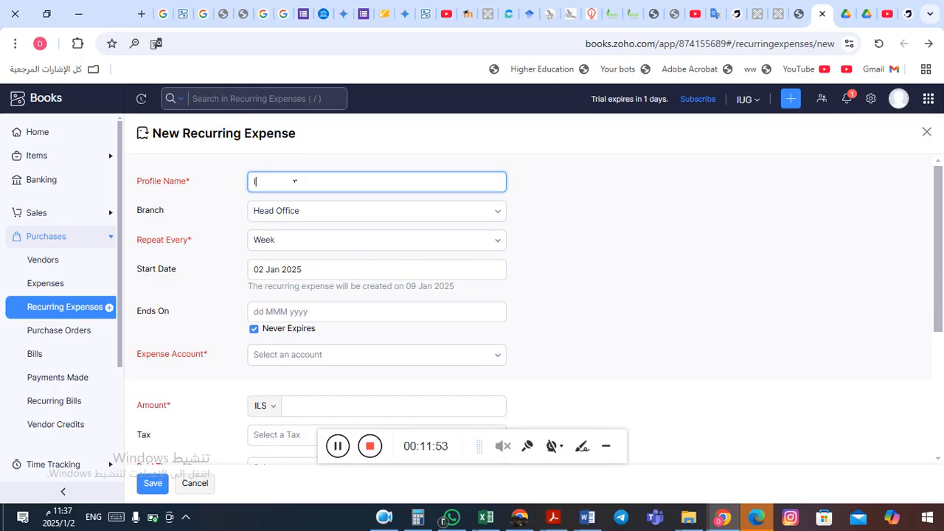
{"action": "type", "text": "Interest Expense"}
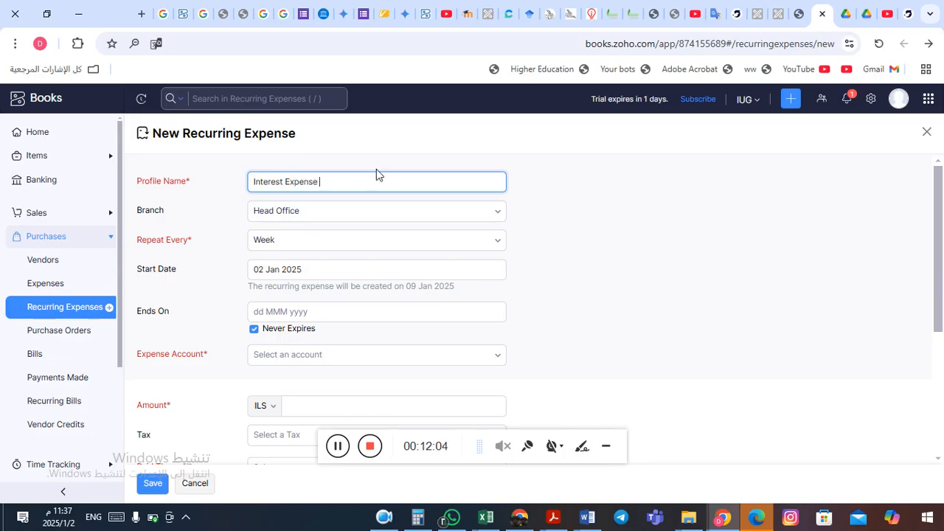
{"action": "type", "text": " f"}
{"action": "key", "text": "BackSpace"}
{"action": "key", "text": "BackSpace"}
{"action": "type", "text": "for Cairo Amman Bank Loan"}
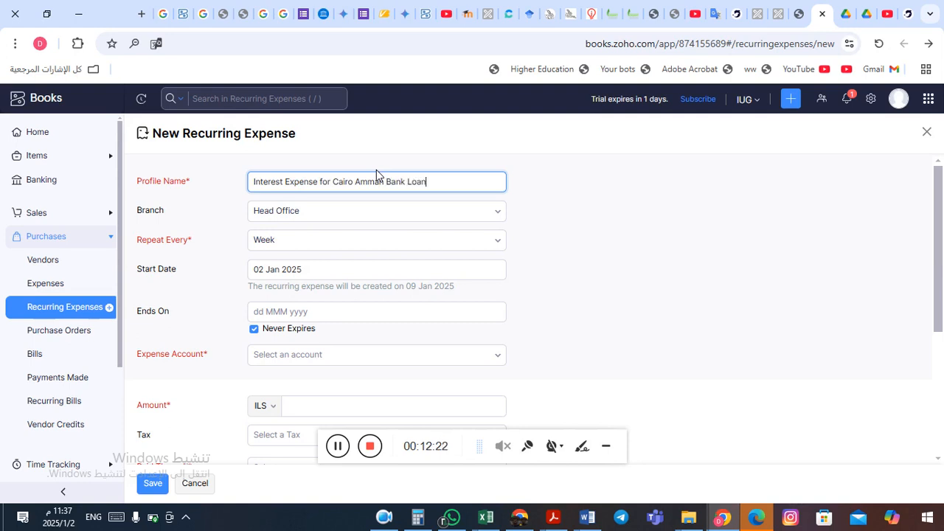
Step: Have the interest expense profile repeat every Month
{"action": "left_click", "coordinate": [336, 243]}
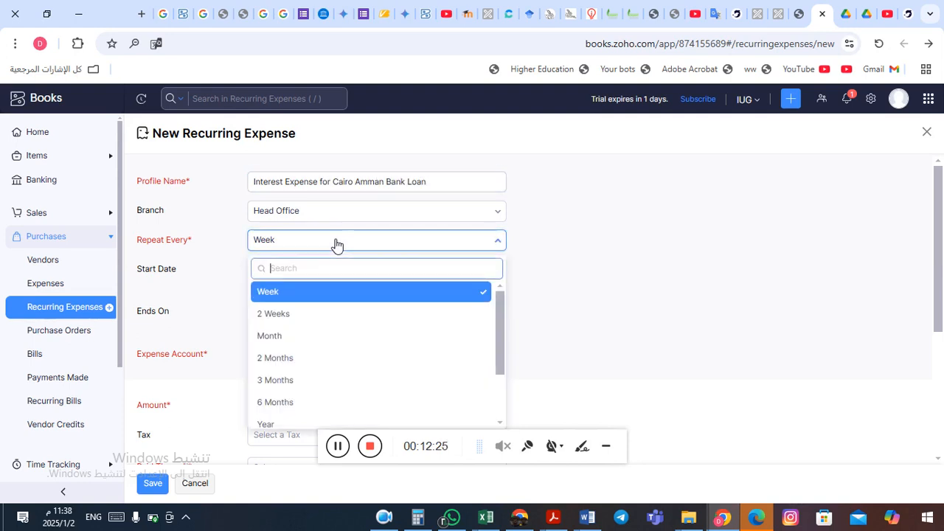
{"action": "left_click", "coordinate": [320, 336]}
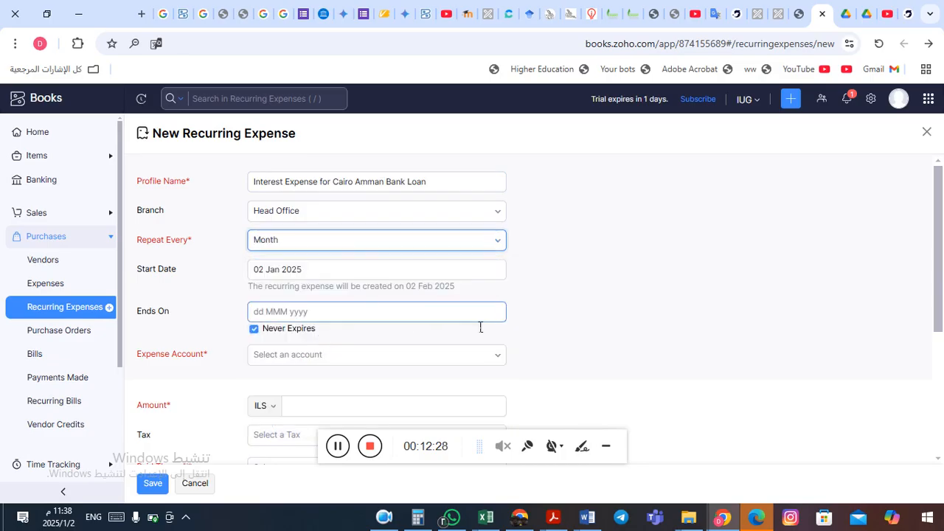
{"action": "left_click", "coordinate": [592, 298]}
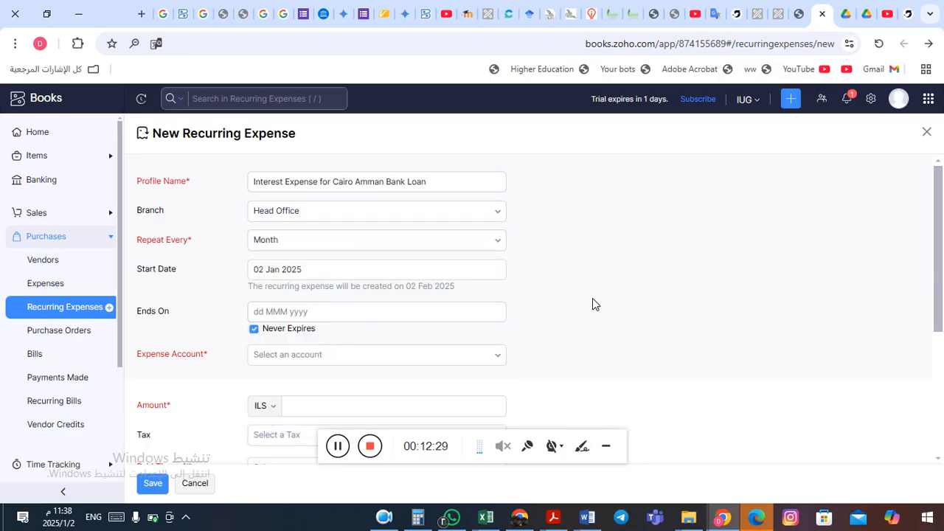
Step: Copy the 291.6 interest figure from the Word document into the interest expense's ILS amount
{"action": "scroll", "coordinate": [593, 301], "scroll_direction": "down", "scroll_amount": 2}
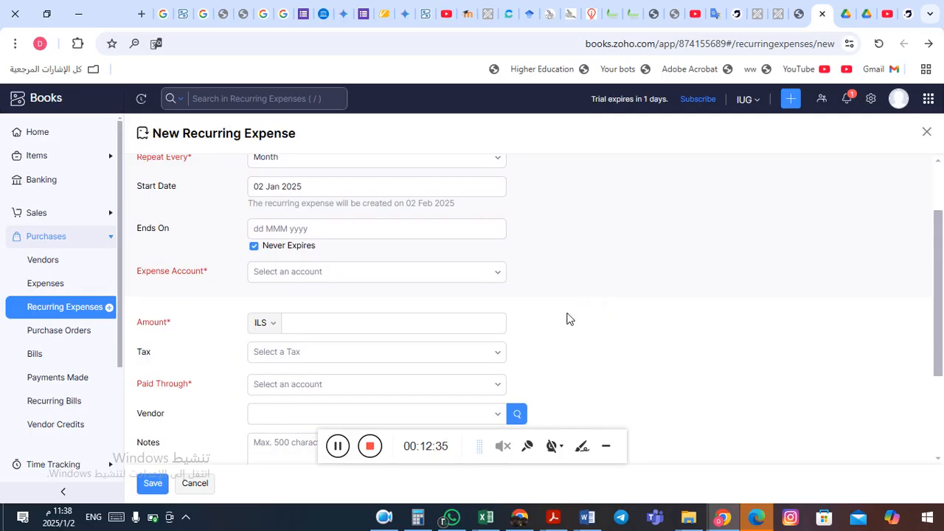
{"action": "left_click", "coordinate": [306, 327]}
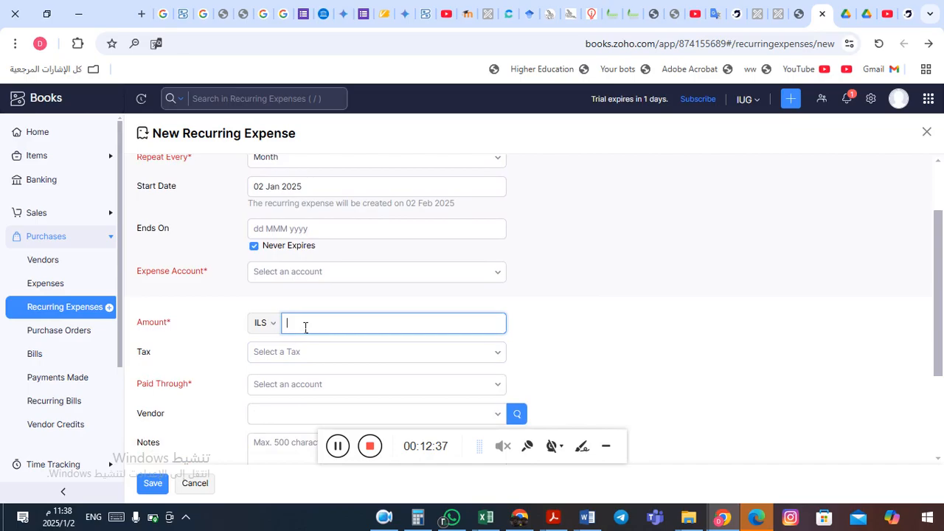
{"action": "key", "text": "alt+Tab"}
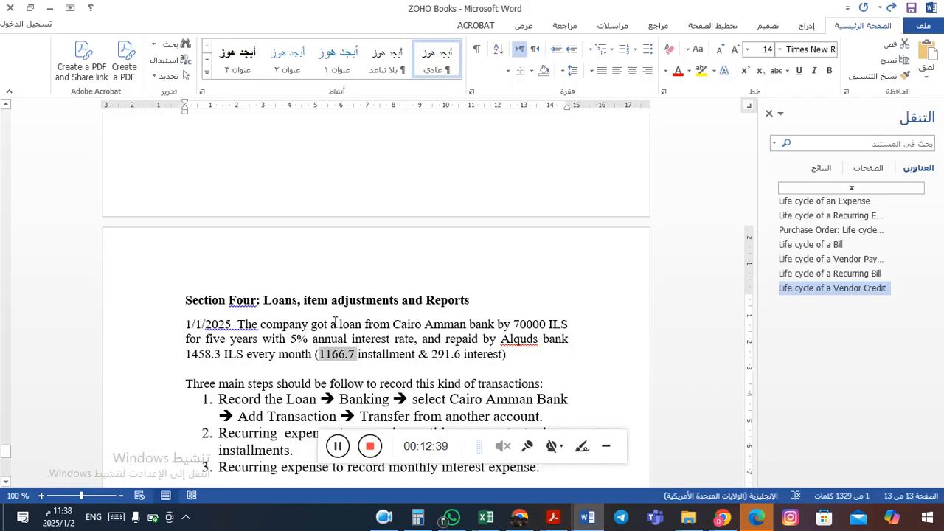
{"action": "left_click_drag", "start_coordinate": [432, 355], "coordinate": [461, 359]}
{"action": "key", "text": "ctrl+c"}
{"action": "key", "text": "alt+Tab"}
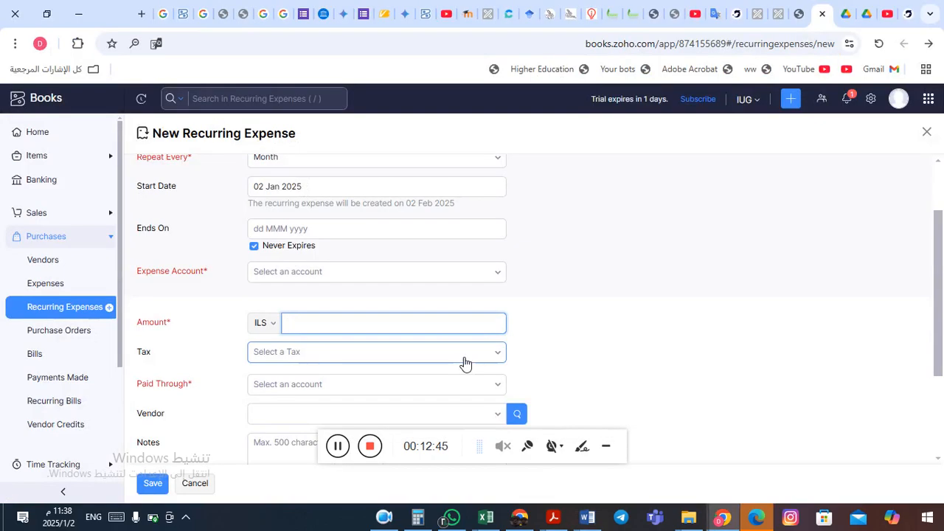
{"action": "key", "text": "ctrl+v"}
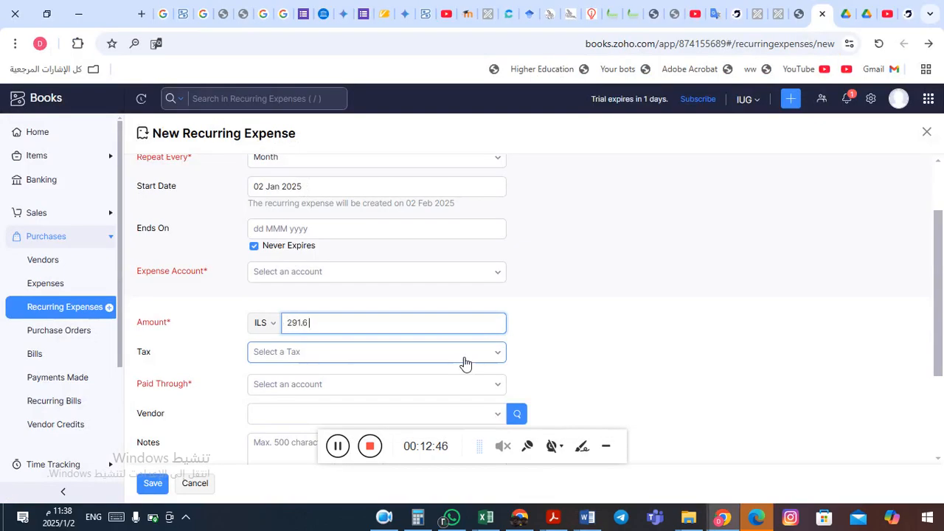
Step: Choose Other Expenses as the expense account of the interest expense profile
{"action": "left_click", "coordinate": [376, 275]}
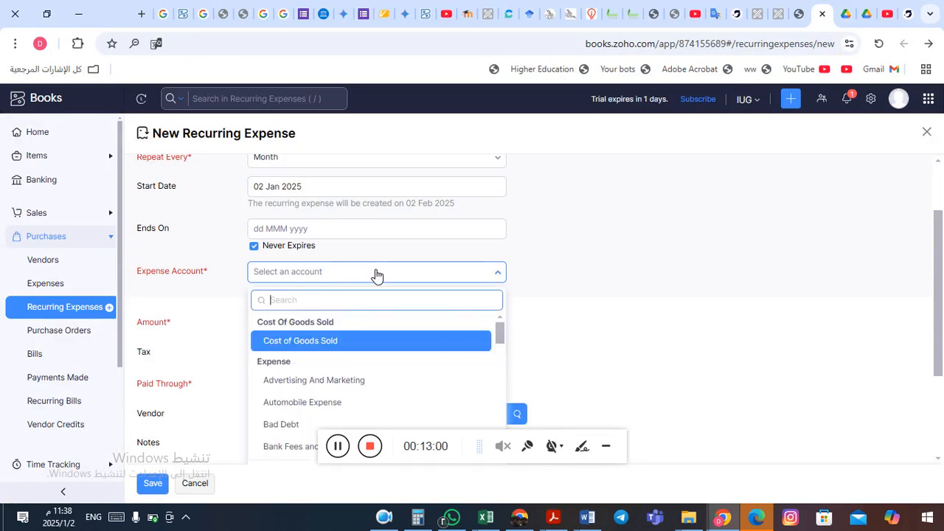
{"action": "left_click", "coordinate": [500, 334]}
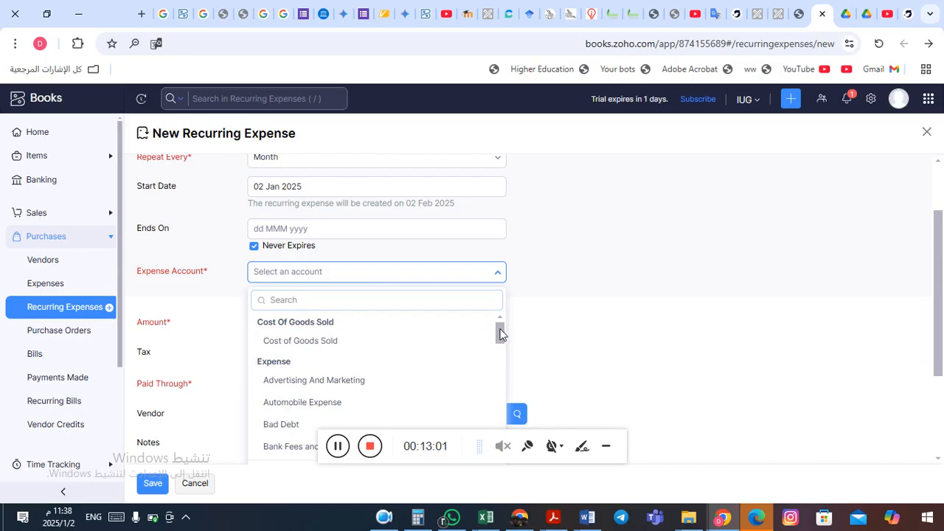
{"action": "left_click_drag", "start_coordinate": [500, 334], "coordinate": [500, 349]}
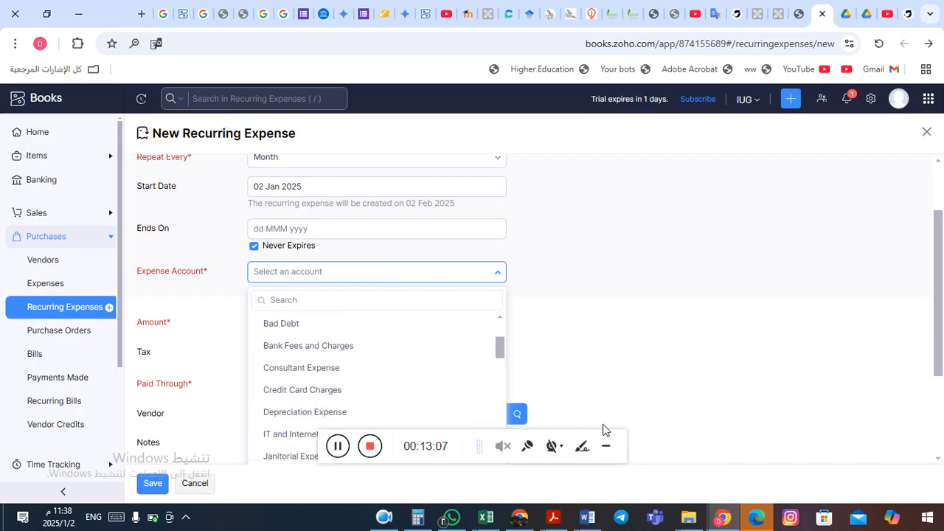
{"action": "left_click", "coordinate": [609, 448]}
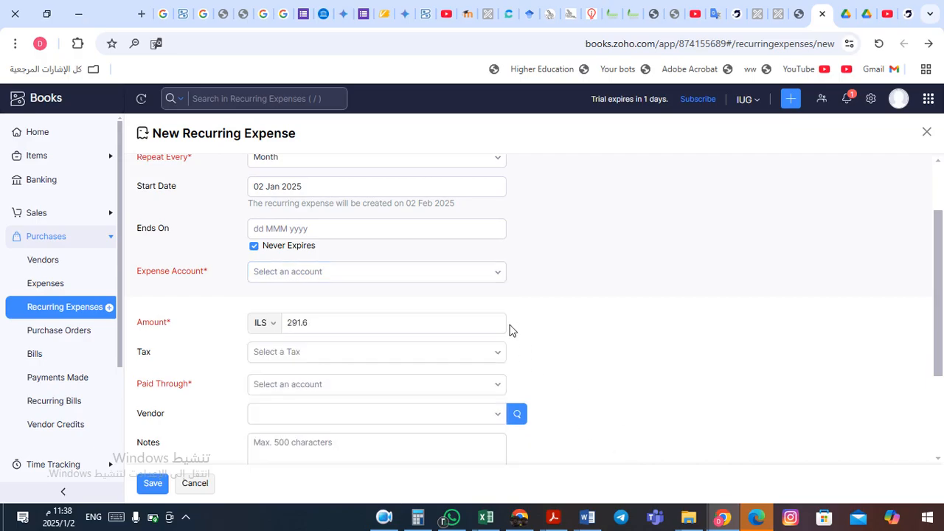
{"action": "left_click", "coordinate": [500, 274]}
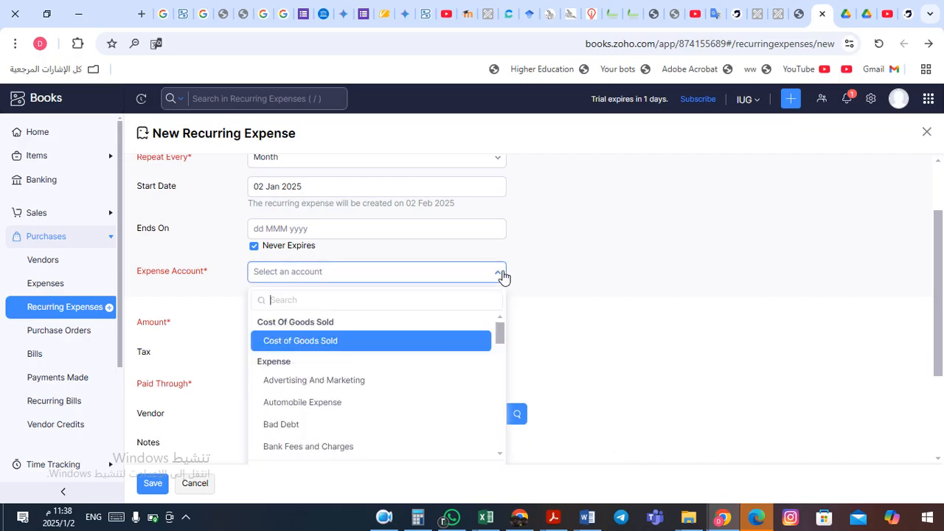
{"action": "left_click_drag", "start_coordinate": [499, 331], "coordinate": [502, 391]}
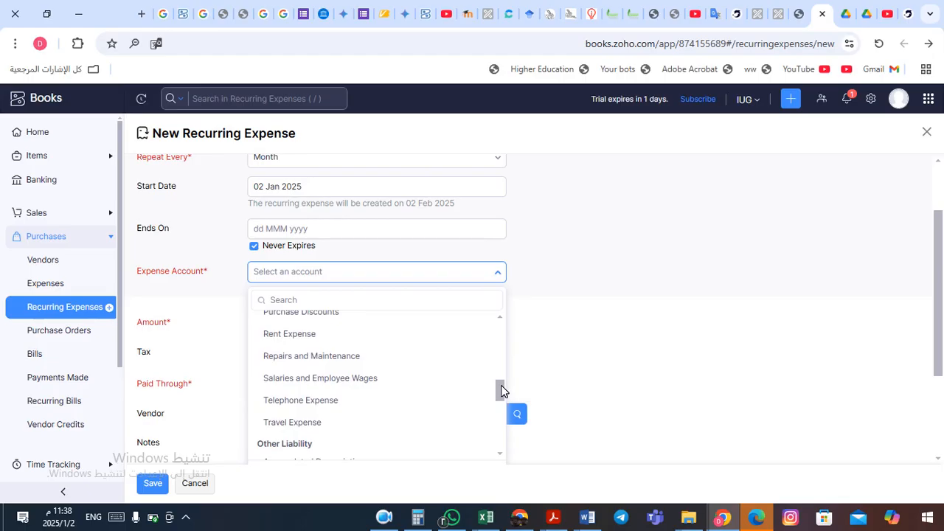
{"action": "left_click_drag", "start_coordinate": [502, 391], "coordinate": [499, 284]}
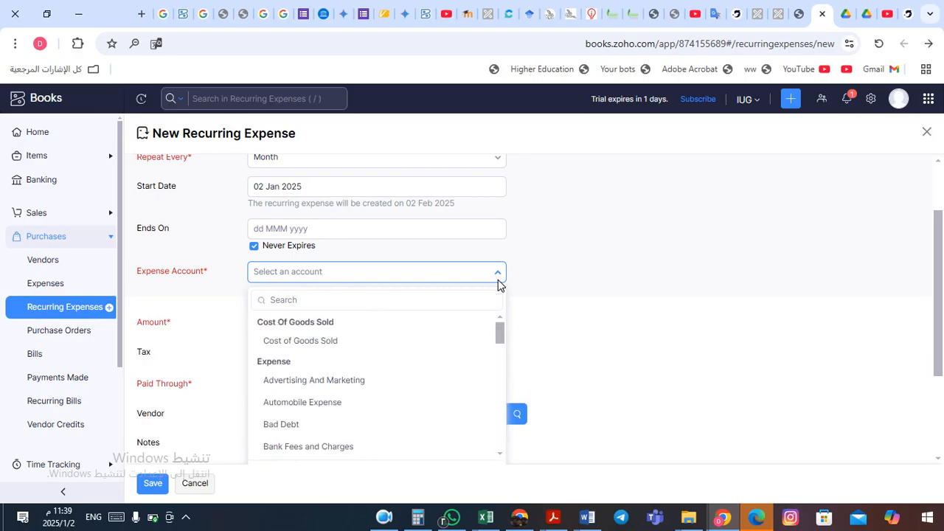
{"action": "mouse_move", "coordinate": [499, 333]}
{"action": "left_mouse_down"}
{"action": "mouse_move", "coordinate": [502, 347]}
{"action": "mouse_move", "coordinate": [500, 340]}
{"action": "left_mouse_up"}
{"action": "left_click_drag", "start_coordinate": [500, 341], "coordinate": [500, 350]}
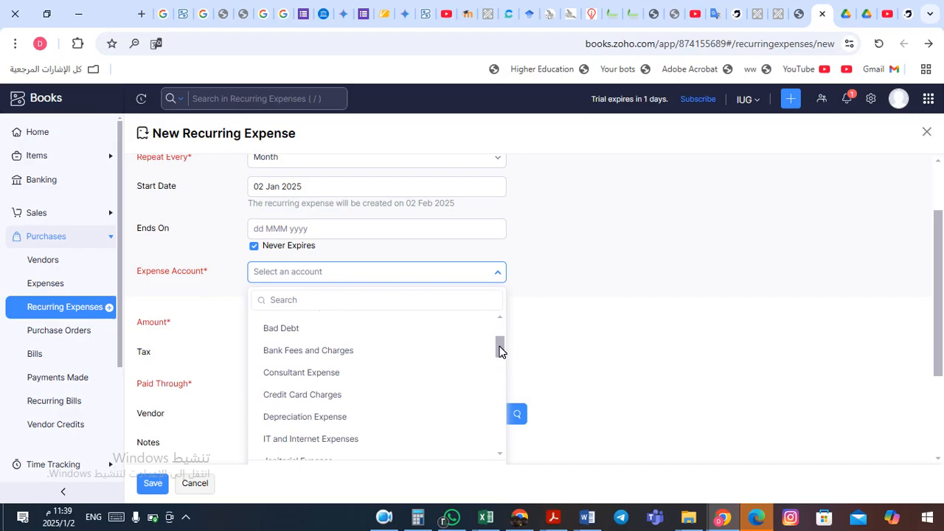
{"action": "left_click_drag", "start_coordinate": [500, 350], "coordinate": [500, 373]}
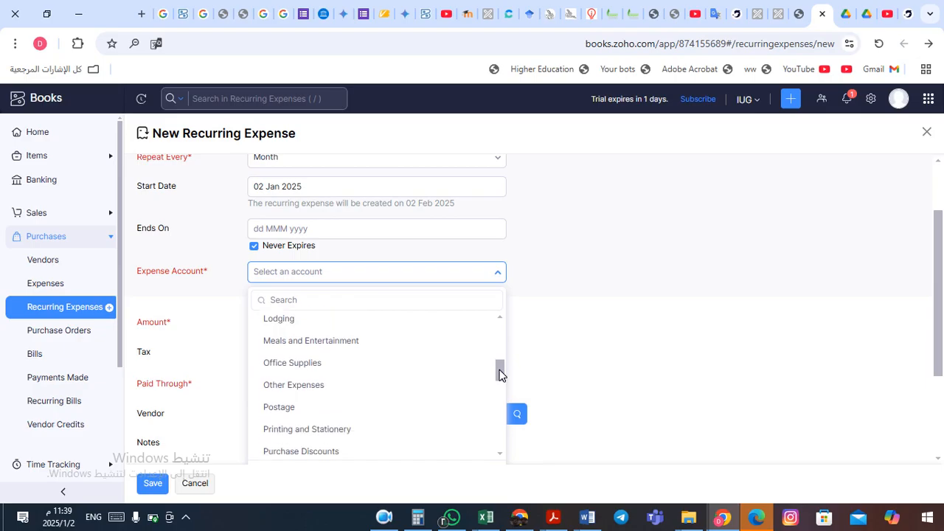
{"action": "left_click", "coordinate": [374, 393]}
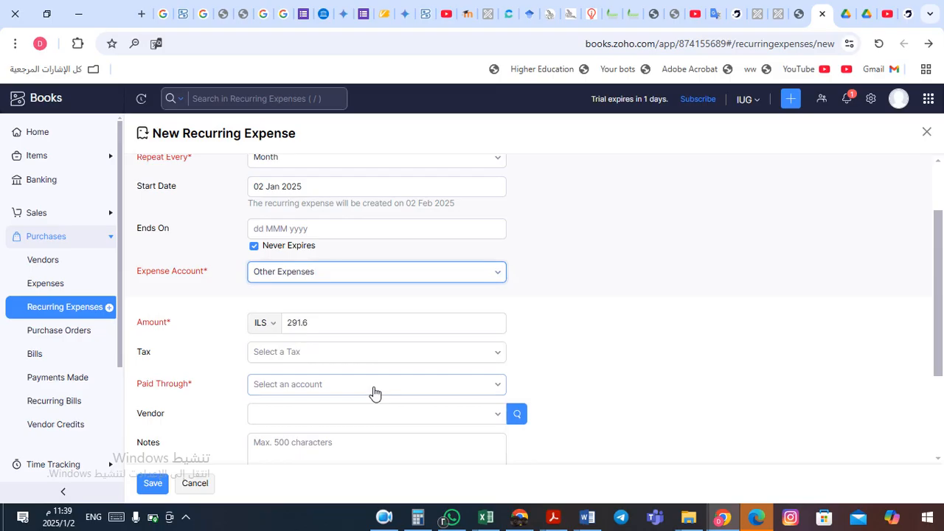
Step: Browse the available expense accounts and keep Other Expenses for the interest expense profile
{"action": "left_click", "coordinate": [504, 279]}
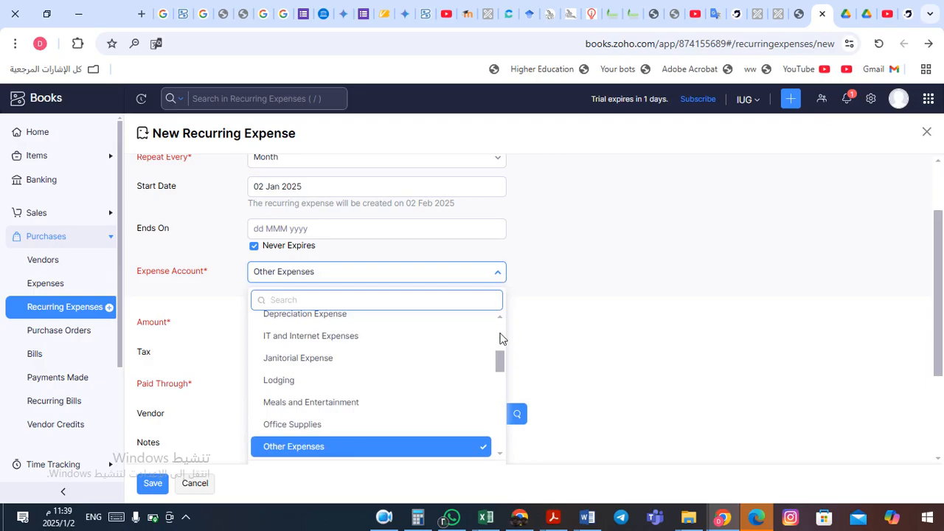
{"action": "left_click_drag", "start_coordinate": [501, 371], "coordinate": [505, 410]}
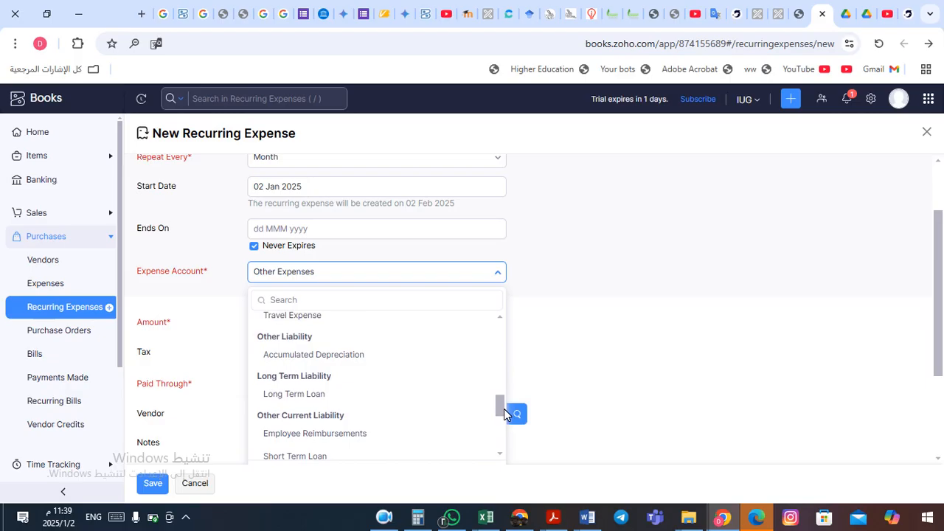
{"action": "left_click_drag", "start_coordinate": [504, 409], "coordinate": [503, 404]}
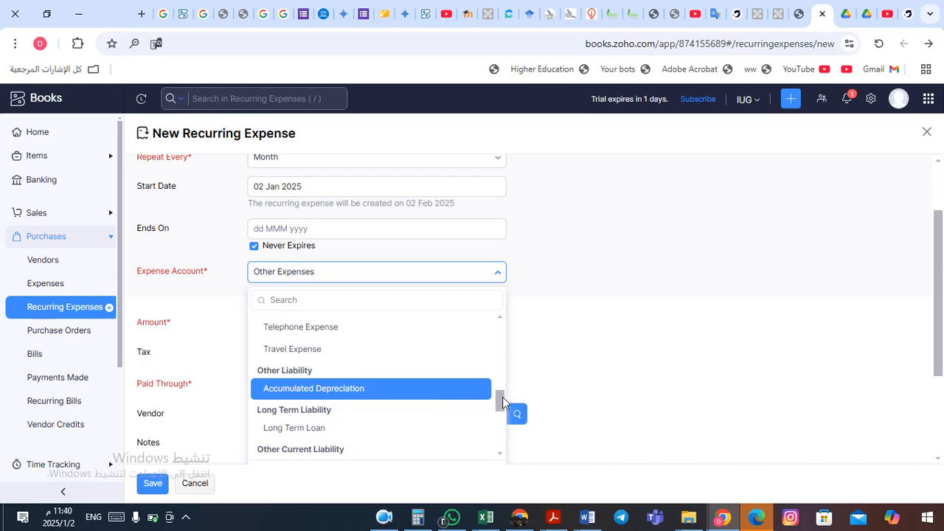
{"action": "left_click_drag", "start_coordinate": [504, 402], "coordinate": [494, 379]}
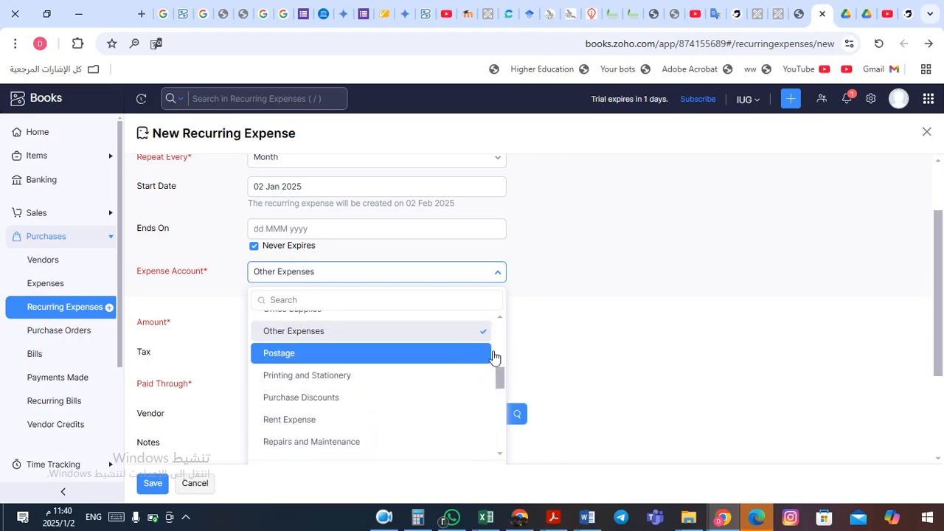
{"action": "left_click", "coordinate": [453, 331]}
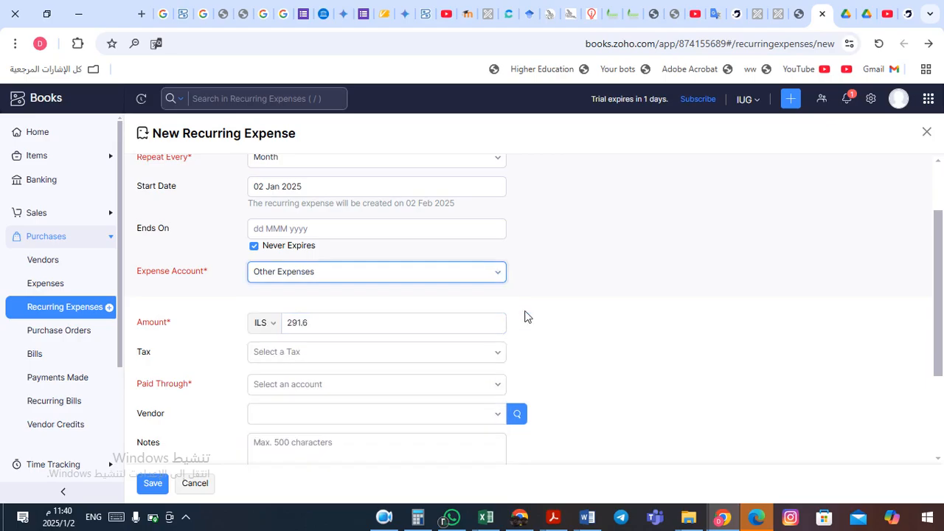
Step: Choose Alquds Bank ILS as the account the interest expense is paid through and save the recurring expense
{"action": "left_click", "coordinate": [325, 388]}
{"action": "mouse_move", "coordinate": [499, 447]}
{"action": "left_mouse_down"}
{"action": "mouse_move", "coordinate": [500, 463]}
{"action": "mouse_move", "coordinate": [499, 452]}
{"action": "left_mouse_up"}
{"action": "scroll", "coordinate": [395, 438], "scroll_direction": "up", "scroll_amount": 1}
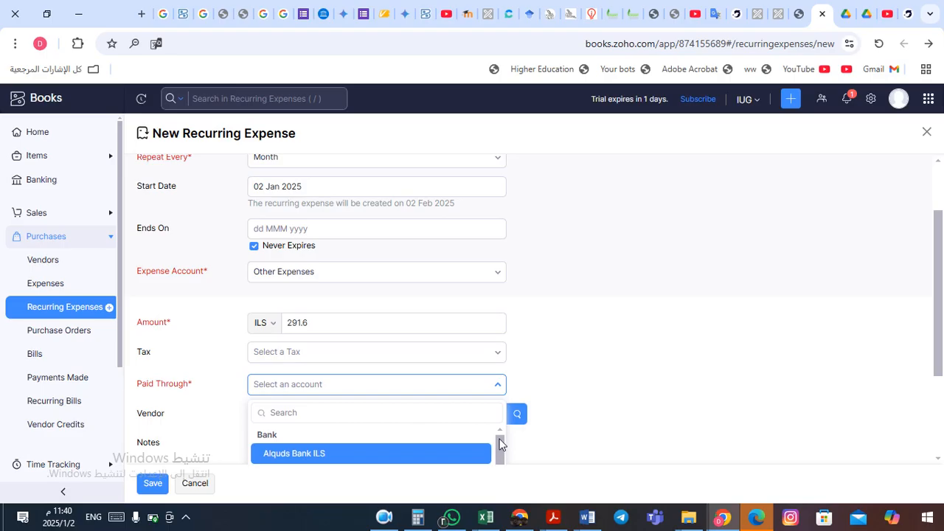
{"action": "left_click", "coordinate": [316, 461]}
{"action": "left_click", "coordinate": [547, 369]}
{"action": "scroll", "coordinate": [548, 370], "scroll_direction": "down", "scroll_amount": 2}
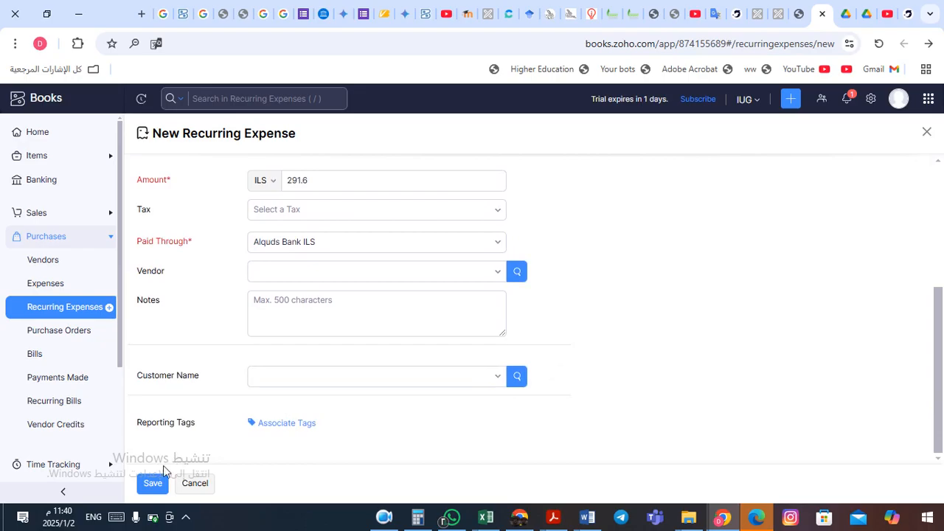
{"action": "left_click", "coordinate": [156, 486]}
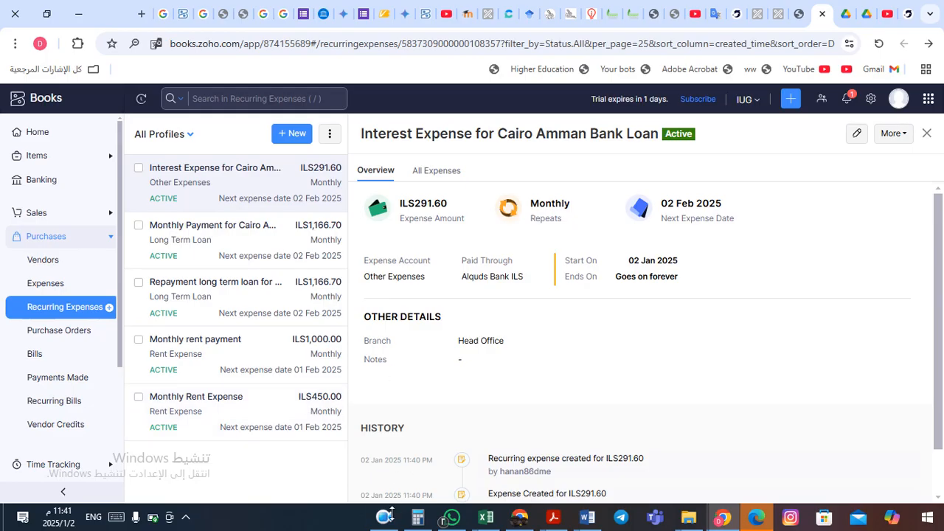
{"action": "mouse_move", "coordinate": [386, 522]}
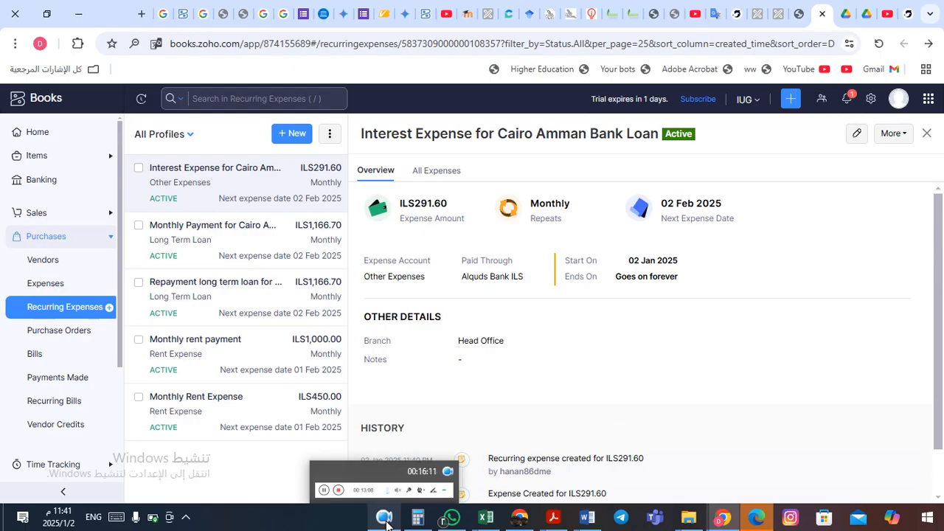
{"action": "left_click", "coordinate": [386, 522]}
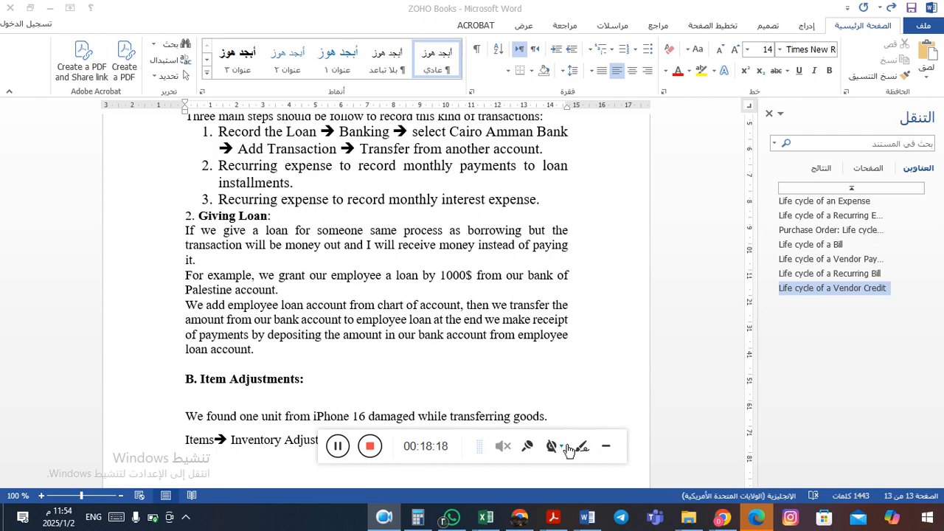
{"action": "left_click", "coordinate": [613, 450]}
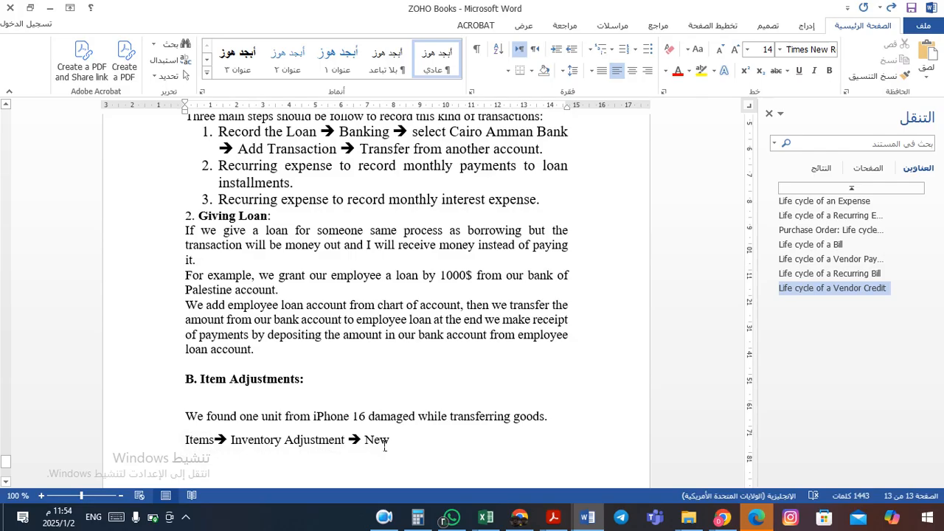
Step: Switch from Word to Zoho Books and start a new inventory adjustment
{"action": "key", "text": "alt+Tab"}
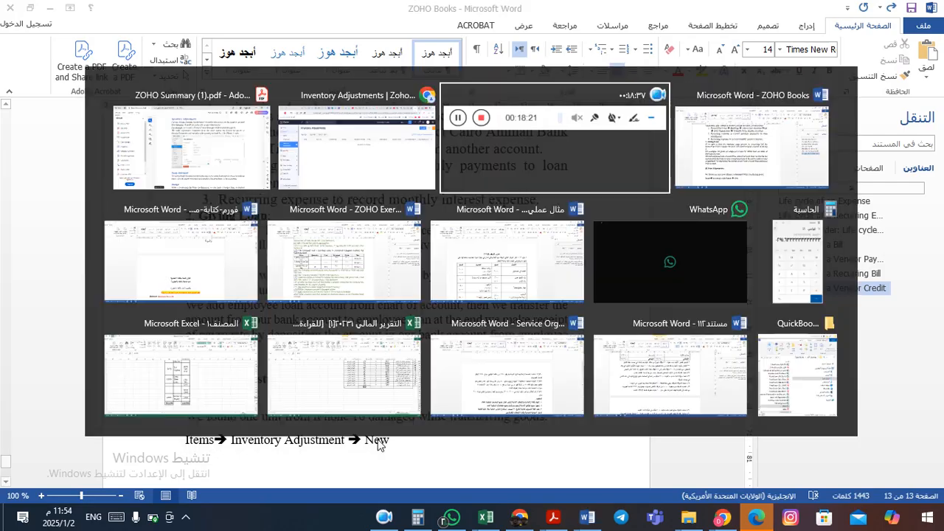
{"action": "key", "text": "alt+shift+Tab"}
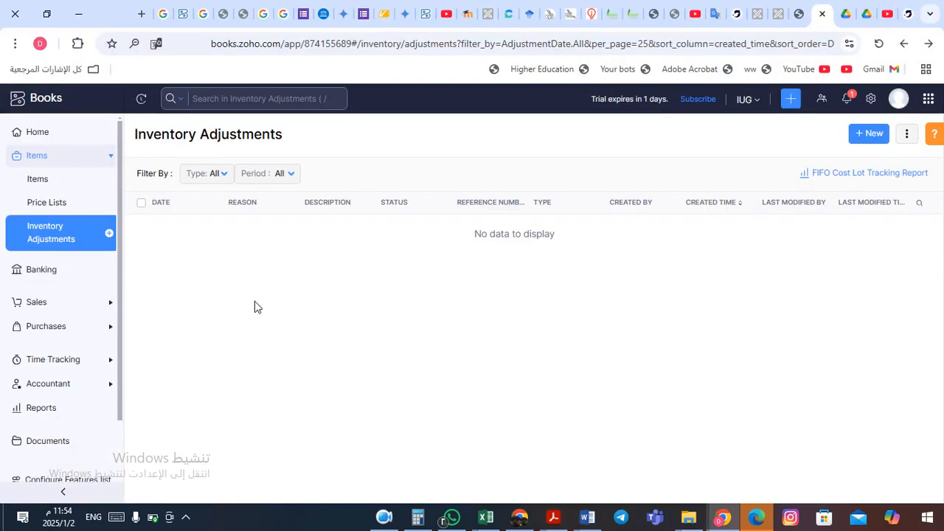
{"action": "left_click", "coordinate": [57, 156]}
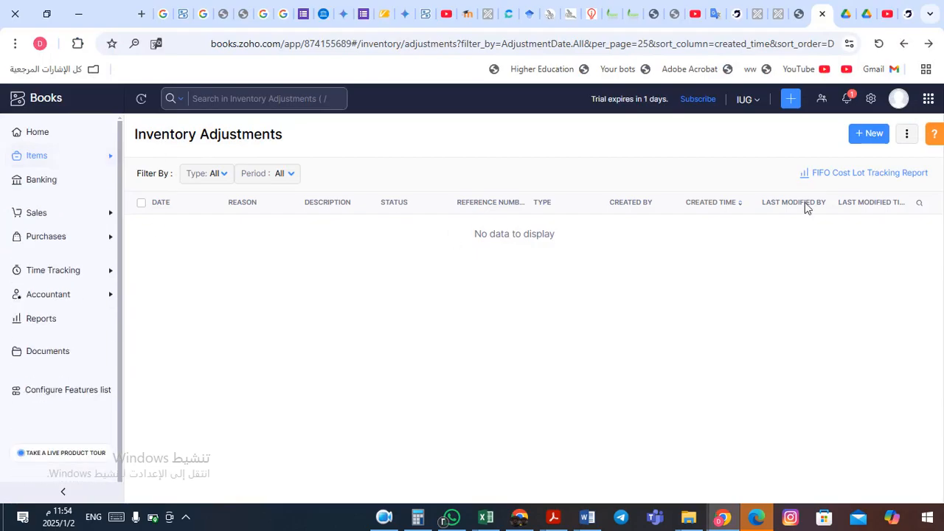
{"action": "left_click", "coordinate": [34, 156]}
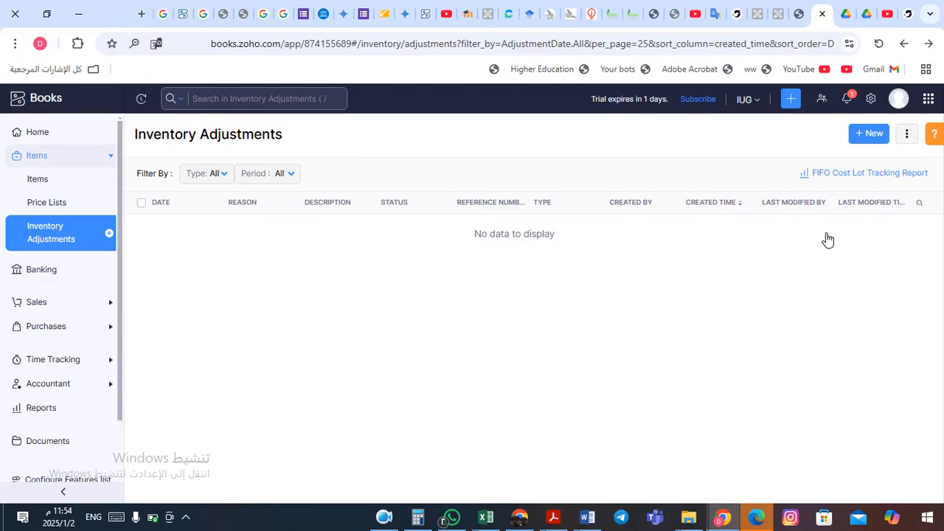
{"action": "left_click", "coordinate": [874, 134]}
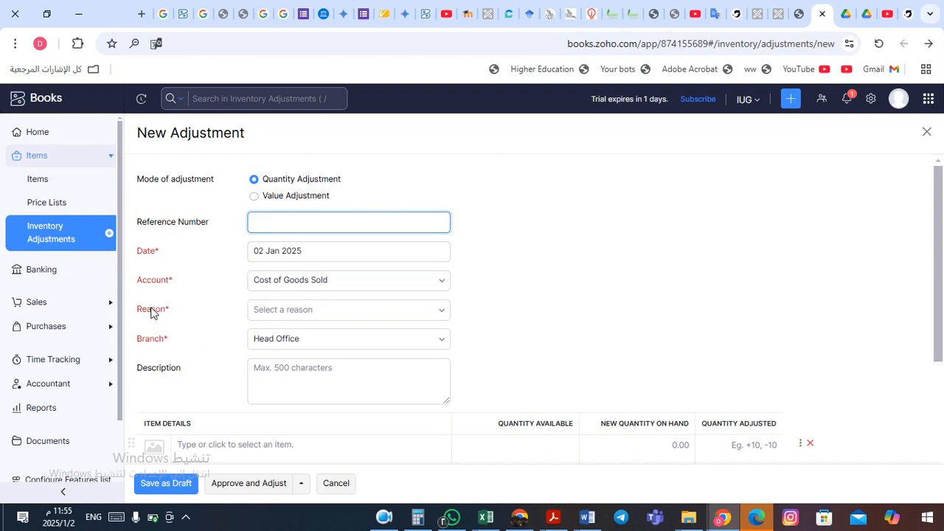
Step: Set the reason of the quantity adjustment to Damaged goods
{"action": "left_click", "coordinate": [445, 312]}
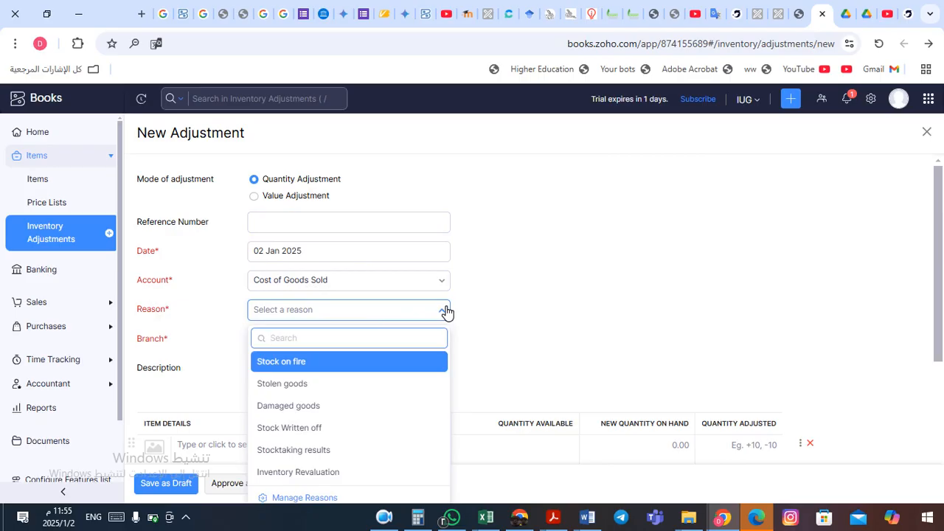
{"action": "left_click", "coordinate": [345, 410]}
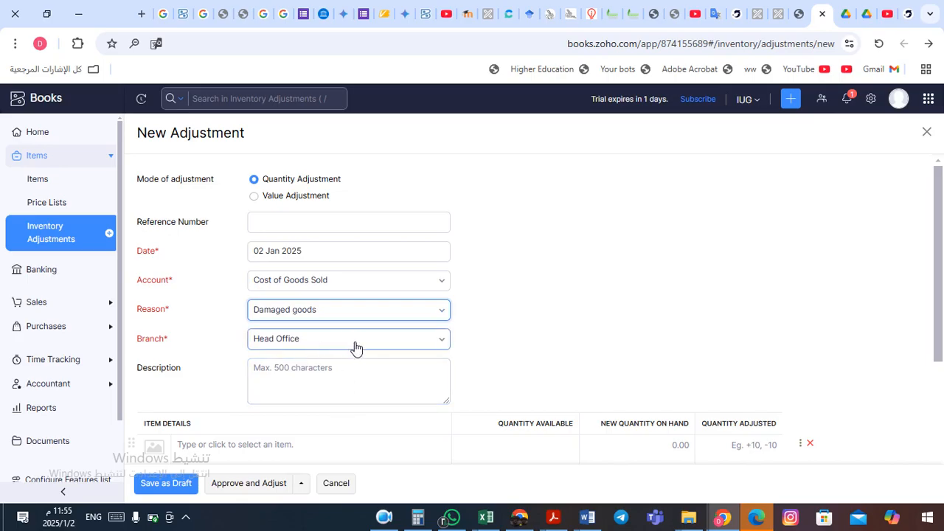
{"action": "left_click", "coordinate": [505, 356]}
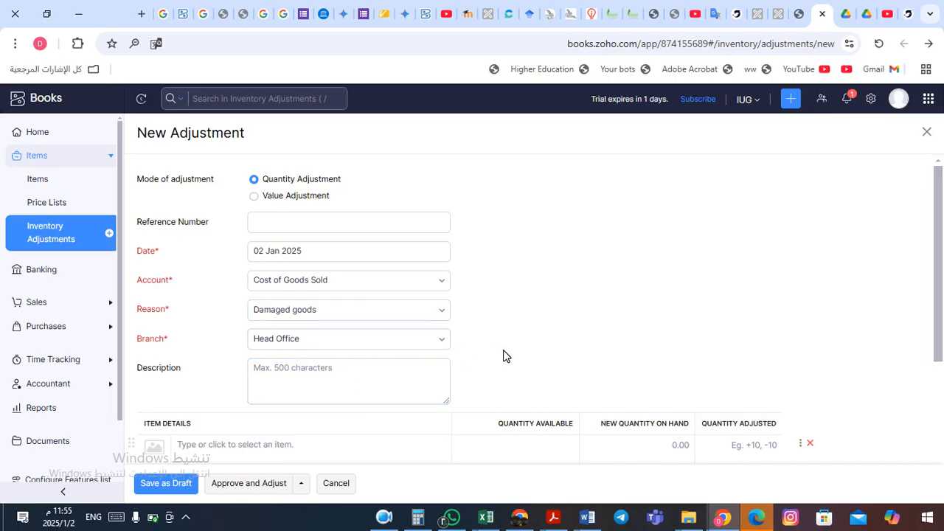
Step: Add Iphone 16 as the adjusted item and set its new quantity on hand to 19
{"action": "scroll", "coordinate": [506, 356], "scroll_direction": "down", "scroll_amount": 2}
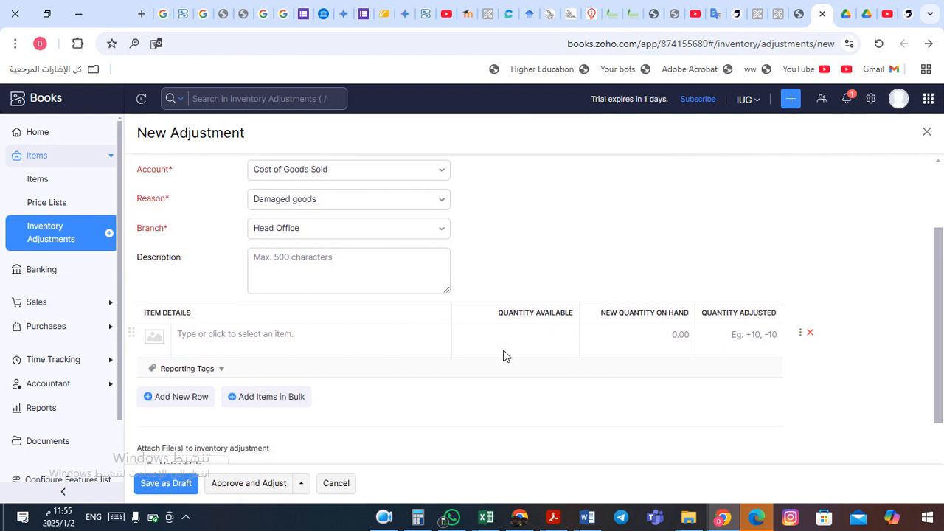
{"action": "left_click", "coordinate": [306, 332]}
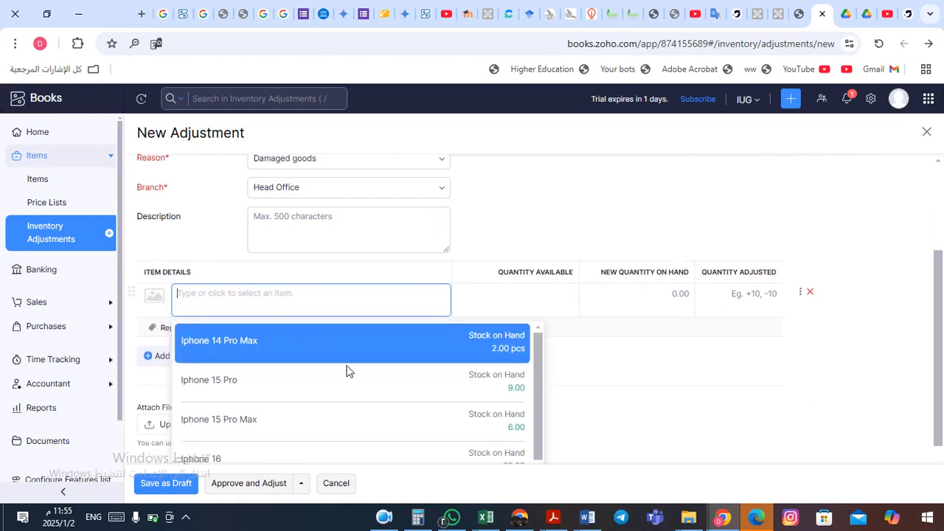
{"action": "left_click", "coordinate": [331, 458]}
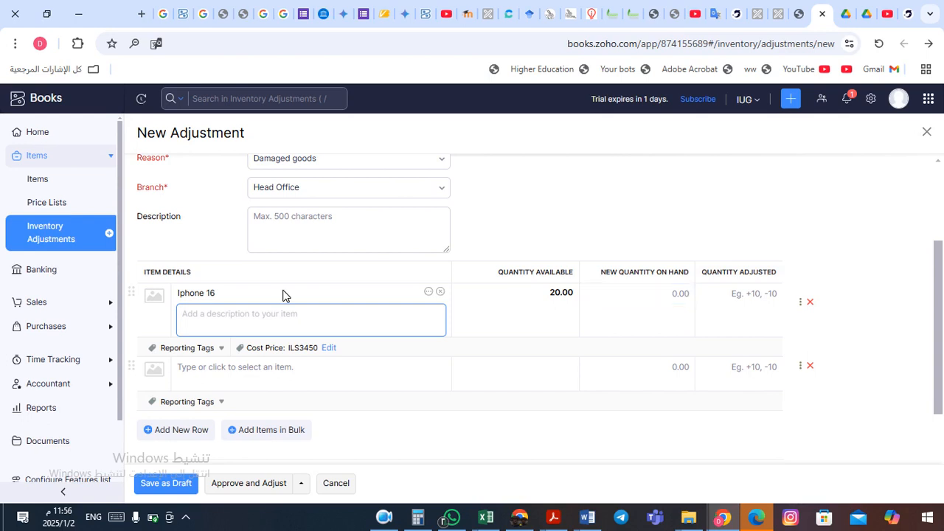
{"action": "left_click", "coordinate": [675, 295]}
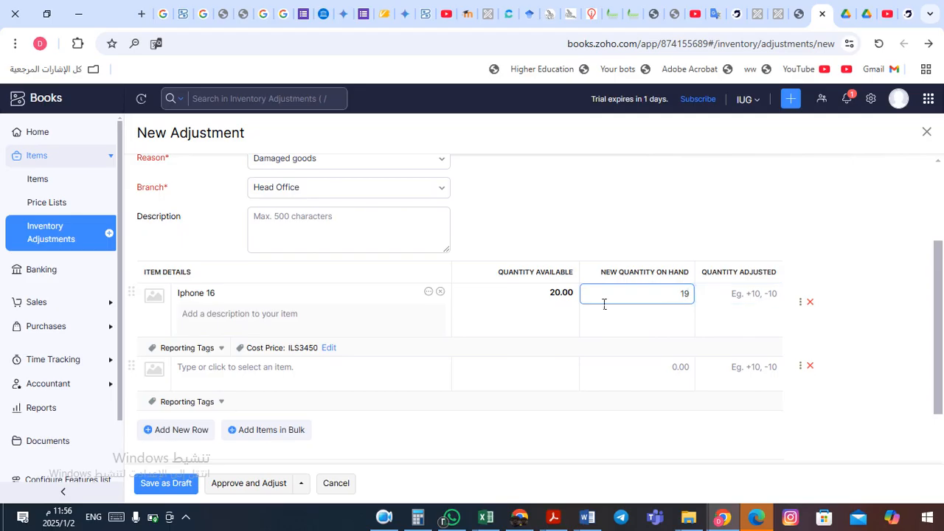
{"action": "key", "text": "Tab"}
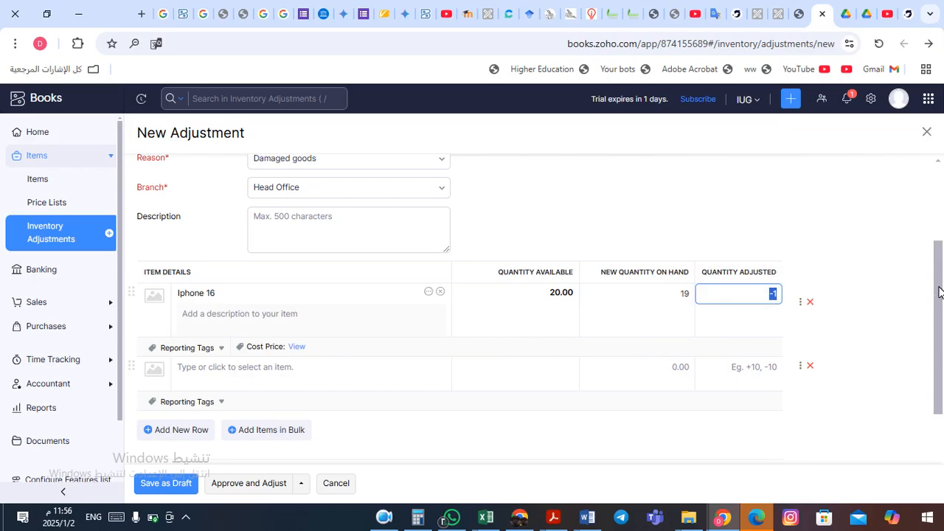
Step: Save and submit the Damaged goods adjustment for approval, and approve it
{"action": "left_click_drag", "start_coordinate": [939, 293], "coordinate": [943, 404]}
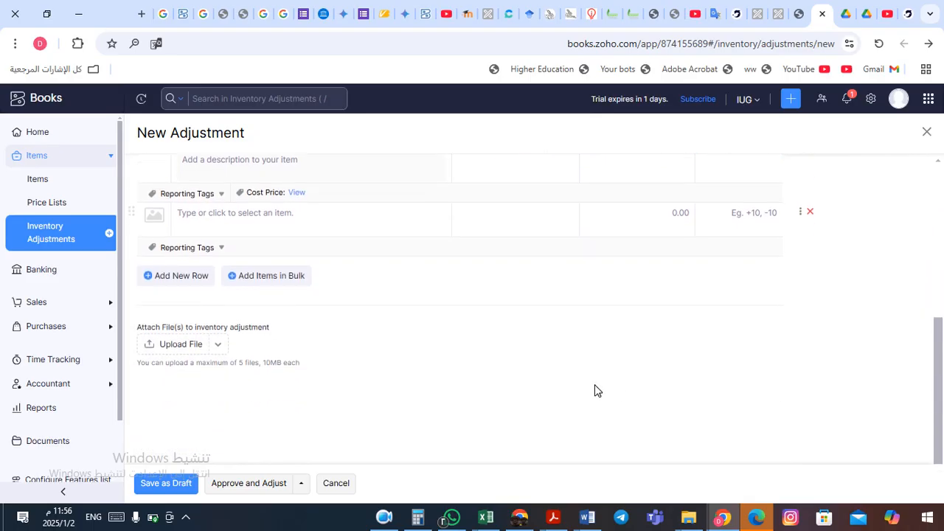
{"action": "left_click", "coordinate": [302, 484]}
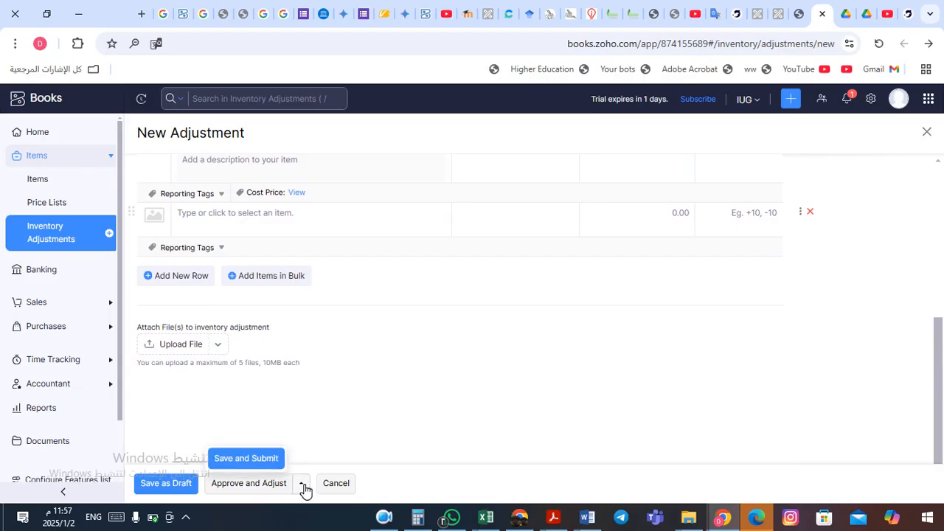
{"action": "left_click", "coordinate": [250, 459]}
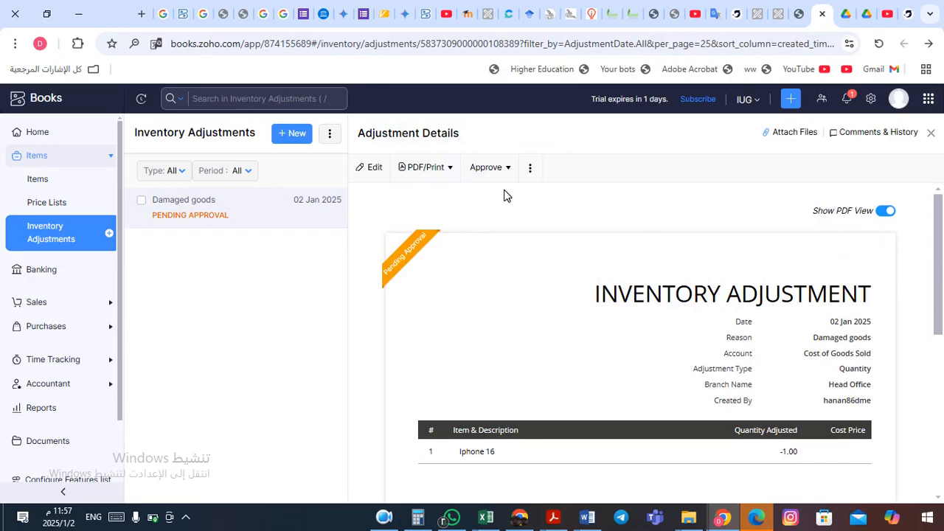
{"action": "left_click", "coordinate": [509, 170]}
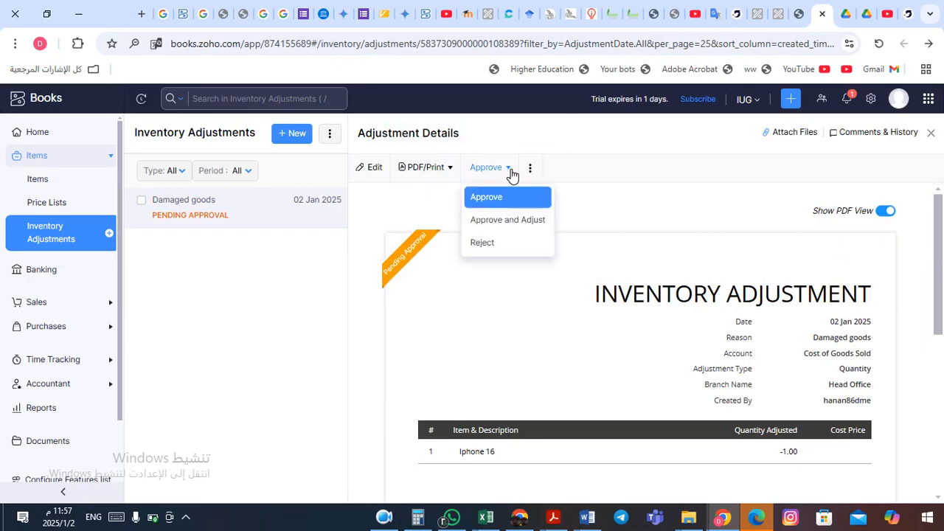
{"action": "left_click", "coordinate": [489, 197]}
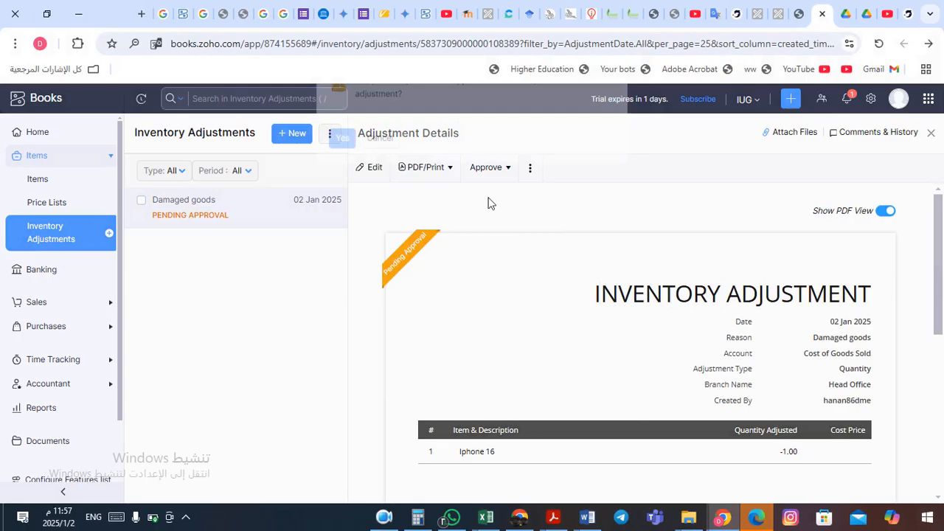
{"action": "left_click", "coordinate": [340, 161]}
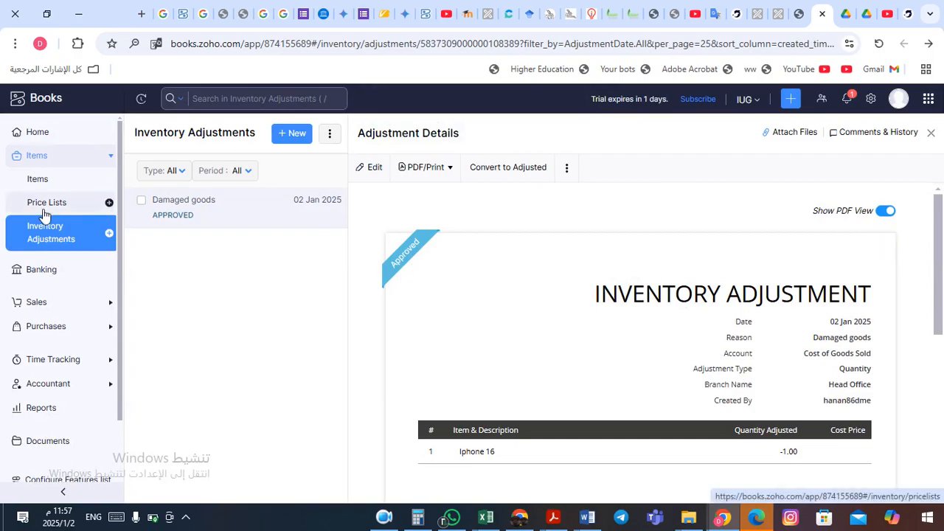
Step: Check the Iphone 16 item's stock details and open its stock adjustment form
{"action": "left_click", "coordinate": [50, 180]}
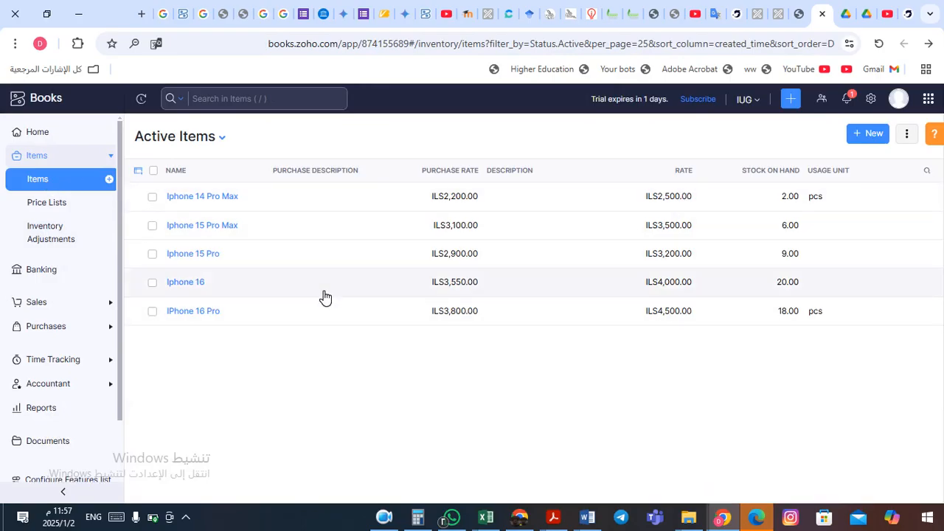
{"action": "left_click", "coordinate": [262, 295]}
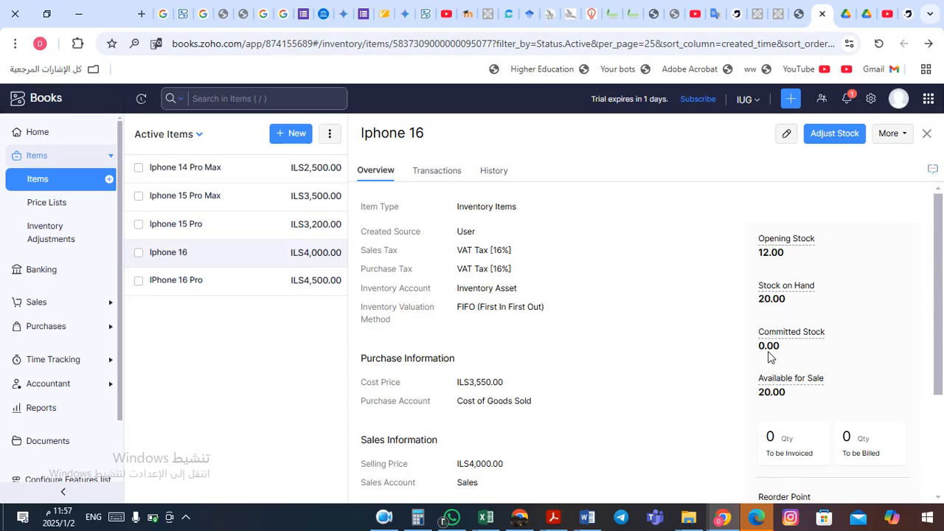
{"action": "left_click", "coordinate": [840, 140]}
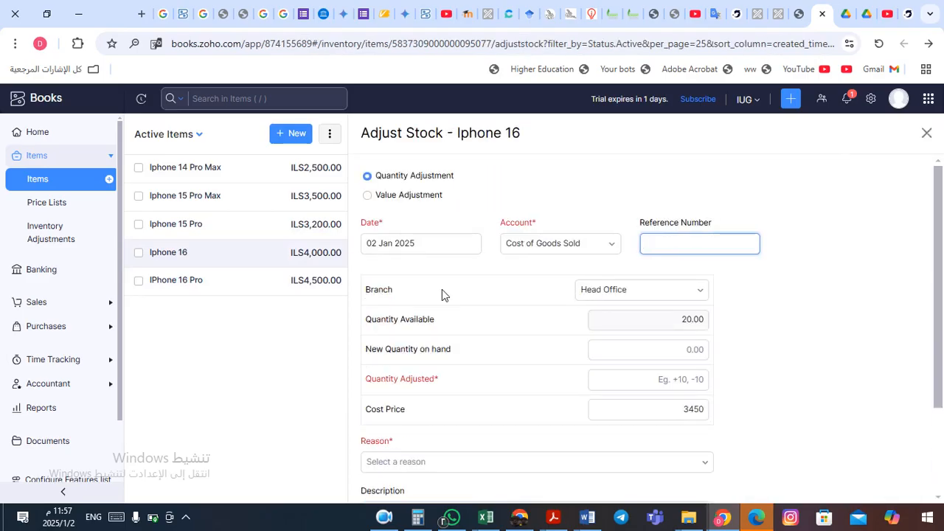
{"action": "left_click", "coordinate": [384, 518]}
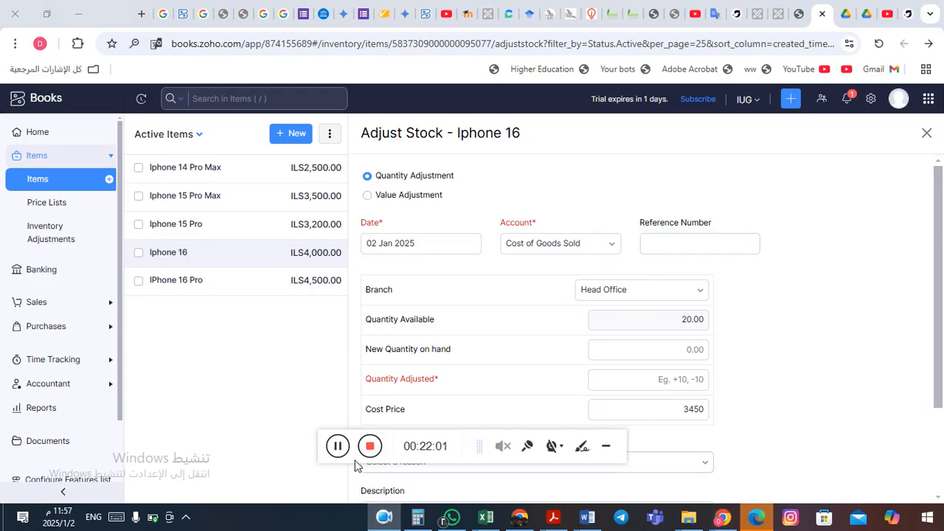
{"action": "left_click", "coordinate": [337, 447]}
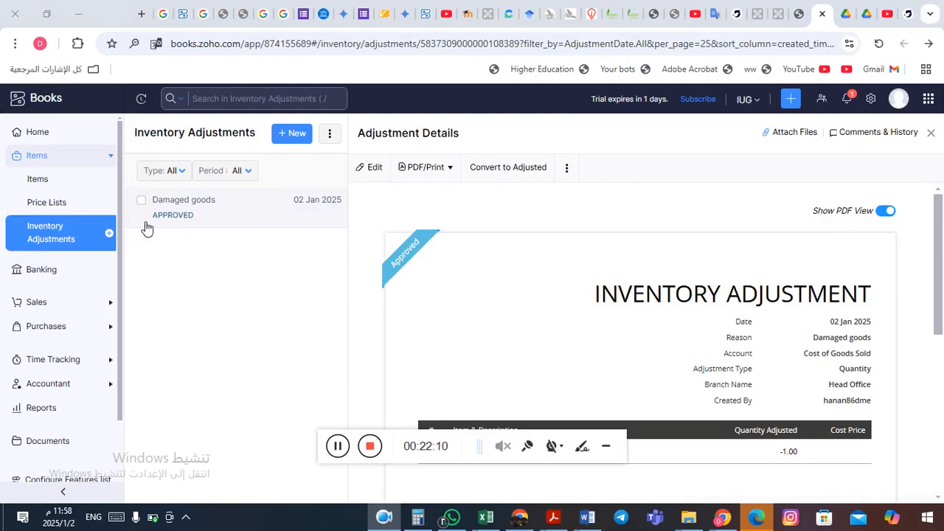
Step: Convert the approved Damaged goods adjustment to adjusted and check the stock on hand in the items list
{"action": "left_click", "coordinate": [518, 169]}
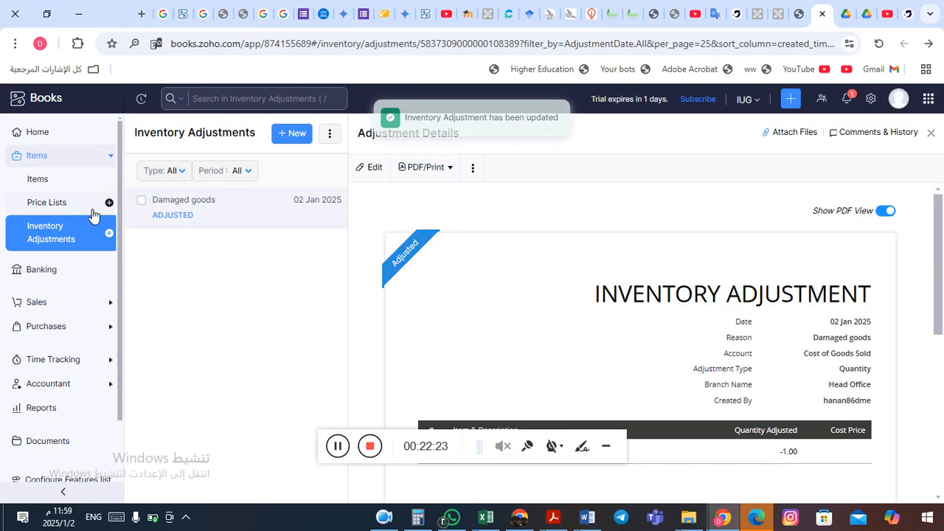
{"action": "left_click", "coordinate": [52, 183]}
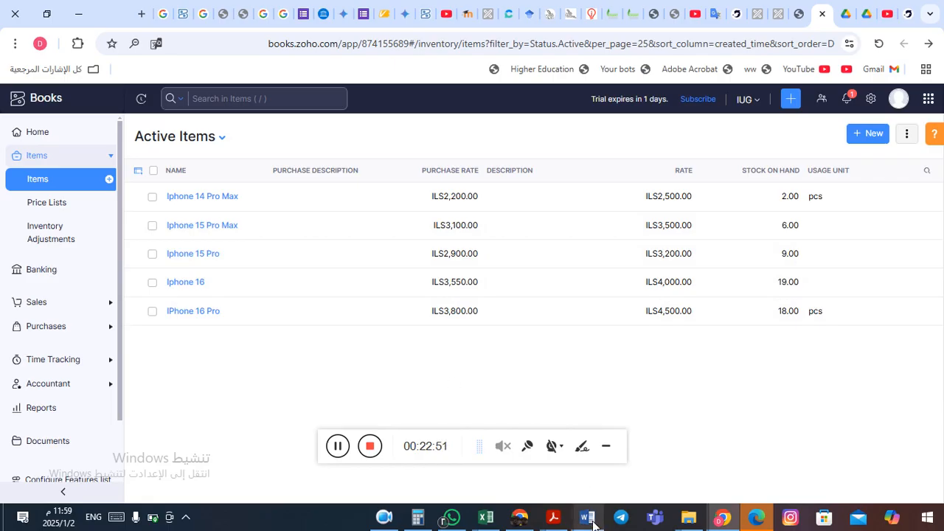
Step: Switch to the ZOHO Books document in Word and review the Item Adjustments section
{"action": "mouse_move", "coordinate": [594, 525]}
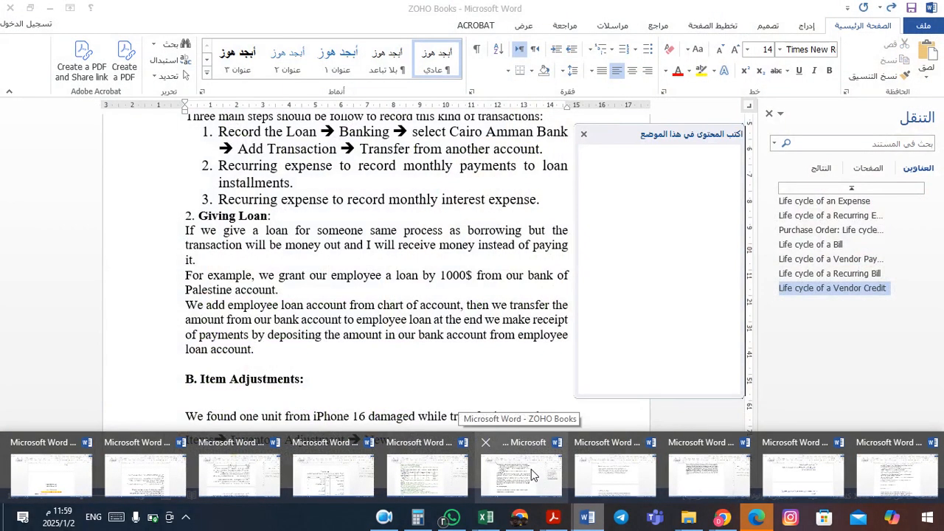
{"action": "left_click", "coordinate": [531, 469]}
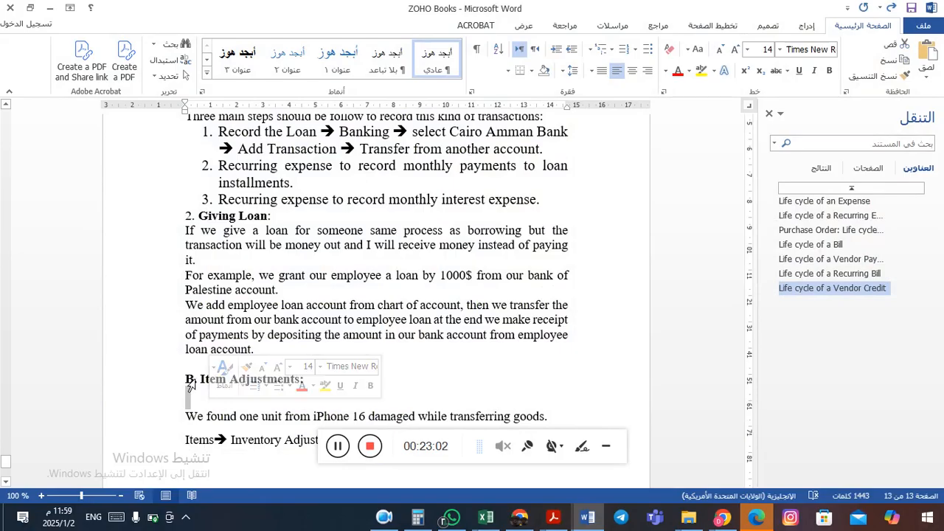
{"action": "left_click", "coordinate": [190, 408]}
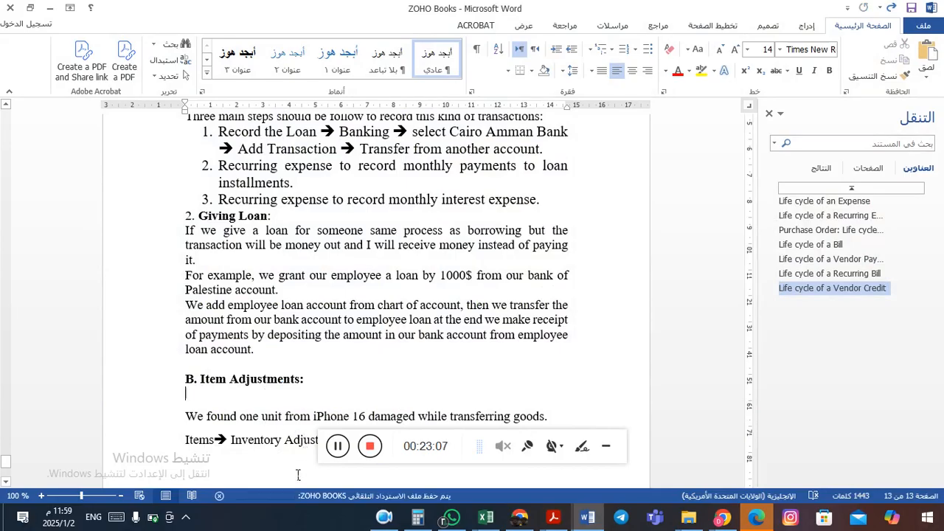
{"action": "left_click", "coordinate": [338, 446]}
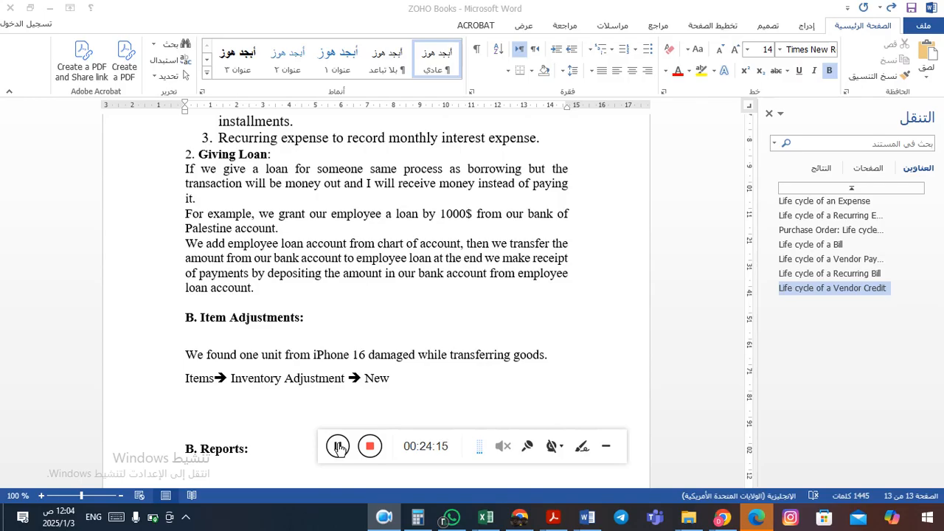
Step: Switch back to Zoho Books in the browser and open the Reports Center from the home dashboard
{"action": "key", "text": "alt+Tab"}
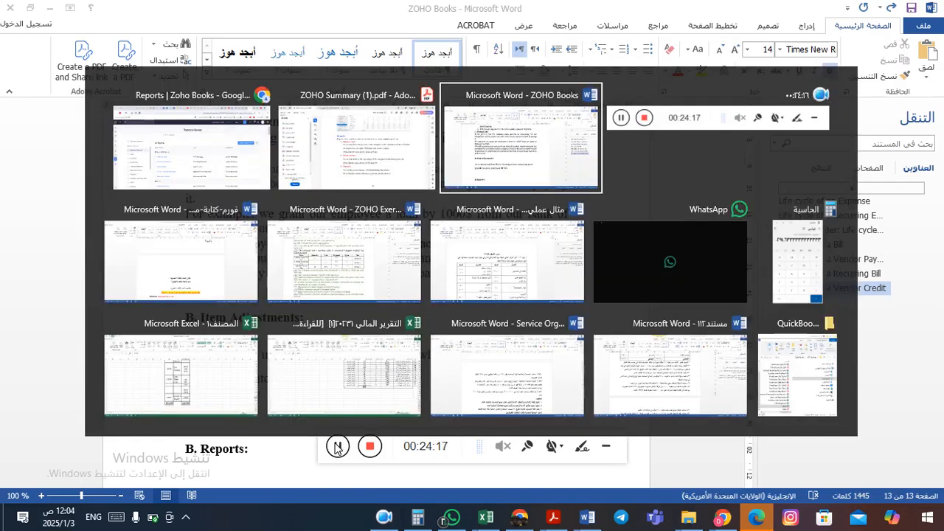
{"action": "key", "text": "alt+shift+Tab"}
{"action": "key", "text": "alt+shift+Tab"}
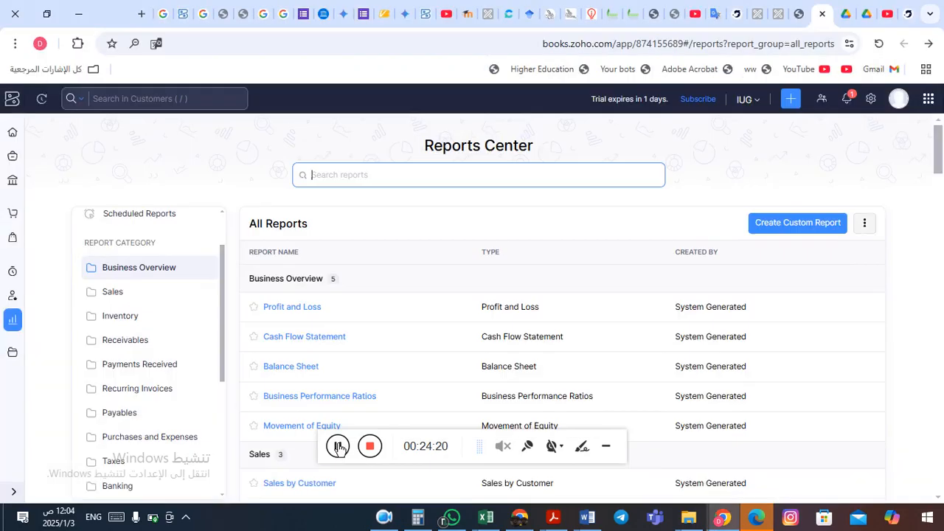
{"action": "left_click", "coordinate": [14, 139]}
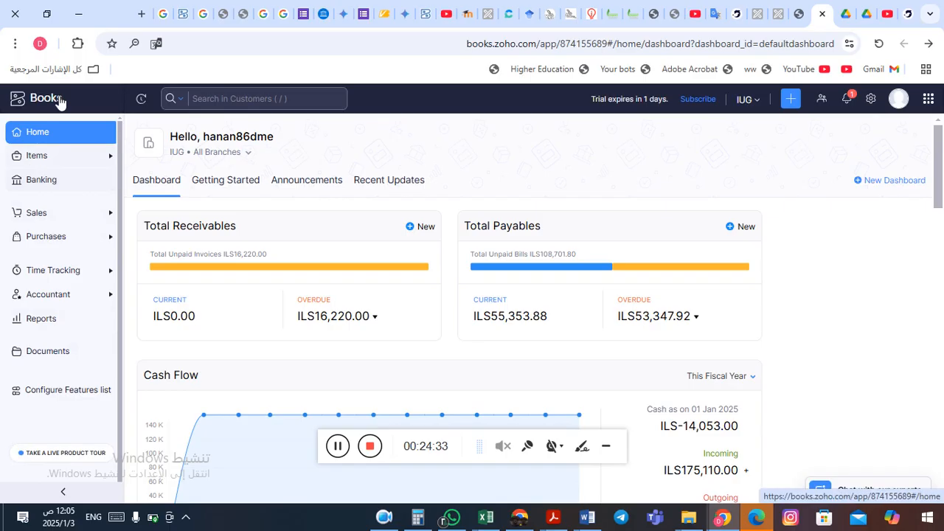
{"action": "left_click", "coordinate": [44, 326]}
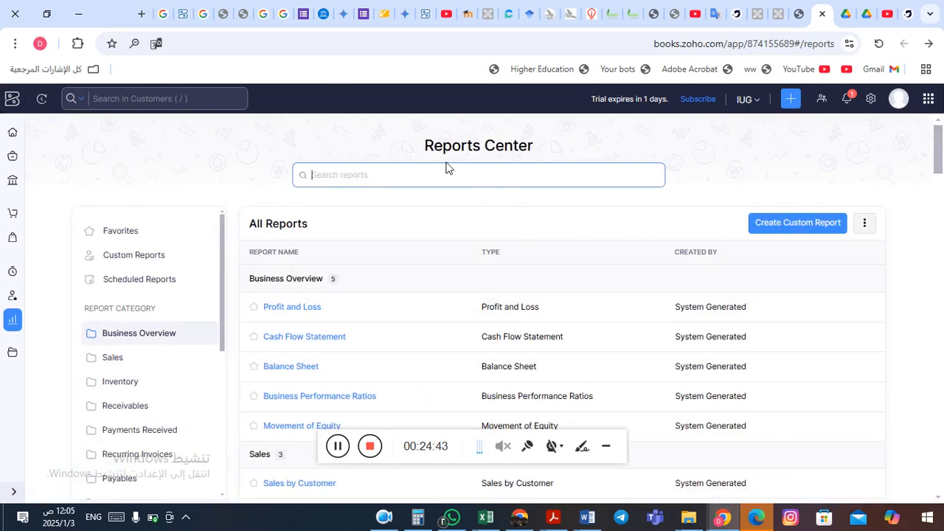
Step: Search the Reports Center for "cus" to look over the customer reports, and clear the search
{"action": "left_click", "coordinate": [383, 183]}
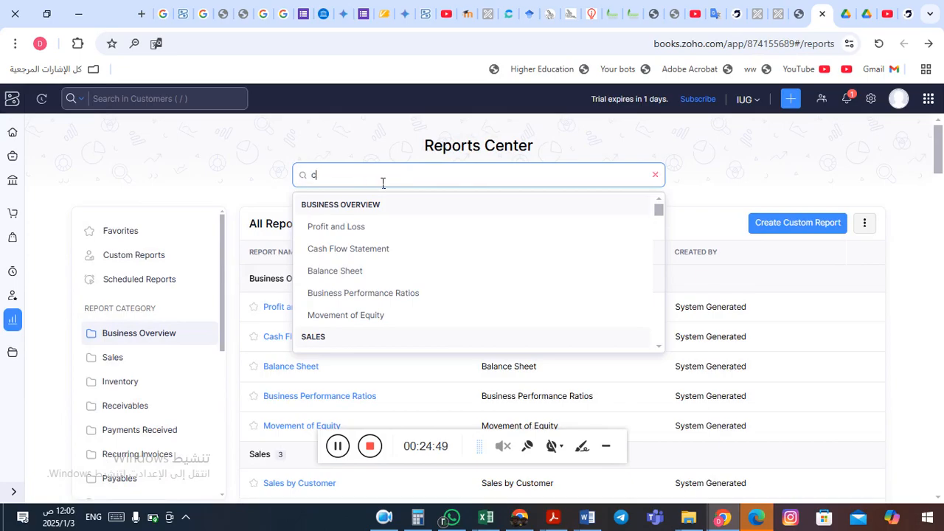
{"action": "type", "text": "cus"}
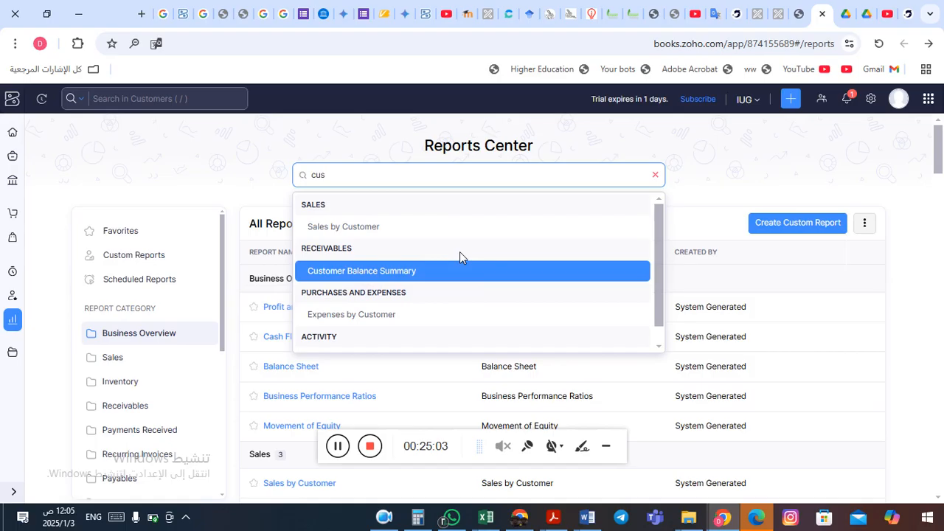
{"action": "key", "text": "BackSpace"}
{"action": "key", "text": "BackSpace"}
{"action": "key", "text": "BackSpace"}
Step: Search the Reports Center for "vend" to look over the vendor reports, and clear the search
{"action": "type", "text": "vend"}
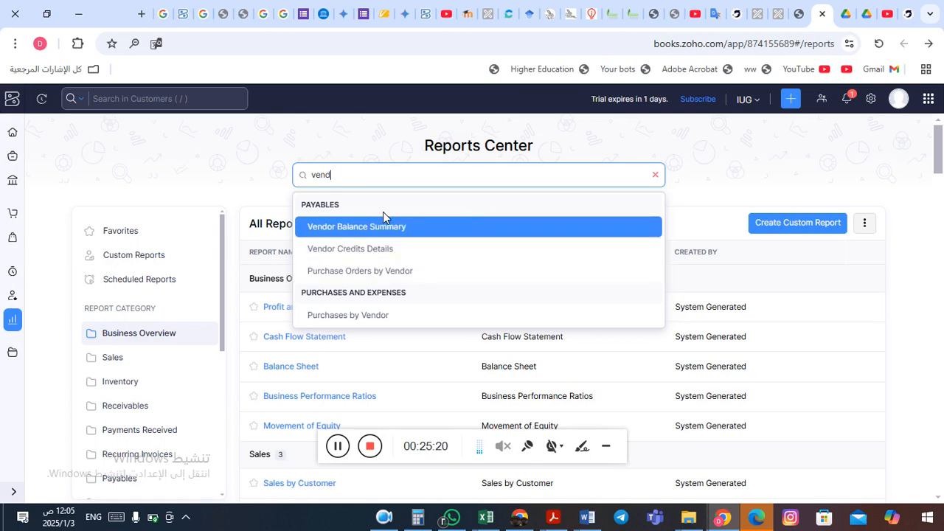
{"action": "key", "text": "BackSpace"}
{"action": "key", "text": "BackSpace"}
{"action": "key", "text": "BackSpace"}
{"action": "key", "text": "BackSpace"}
{"action": "left_click", "coordinate": [723, 177]}
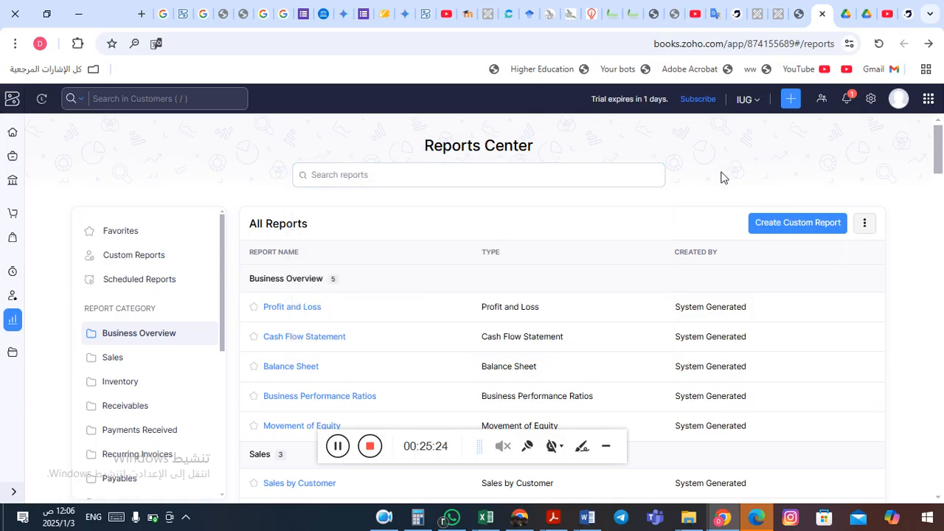
Step: Examine the available reports in each category of the All Reports list, from Business Overview through Currency
{"action": "scroll", "coordinate": [722, 177], "scroll_direction": "down", "scroll_amount": 1}
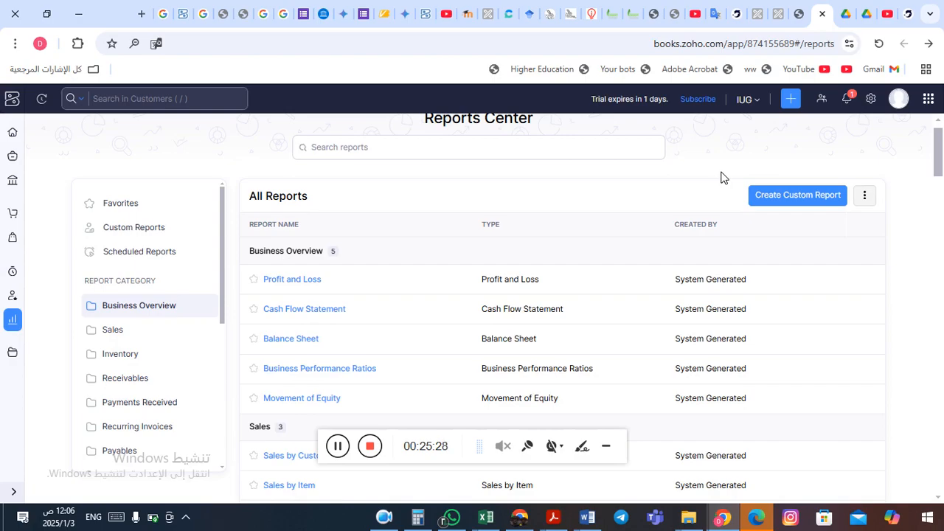
{"action": "scroll", "coordinate": [721, 177], "scroll_direction": "down", "scroll_amount": 1}
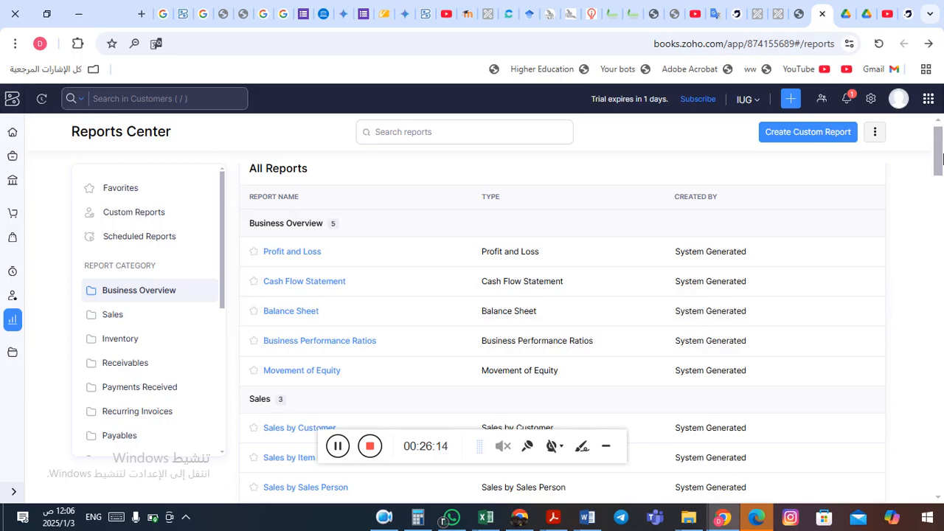
{"action": "left_click_drag", "start_coordinate": [938, 158], "coordinate": [938, 177]}
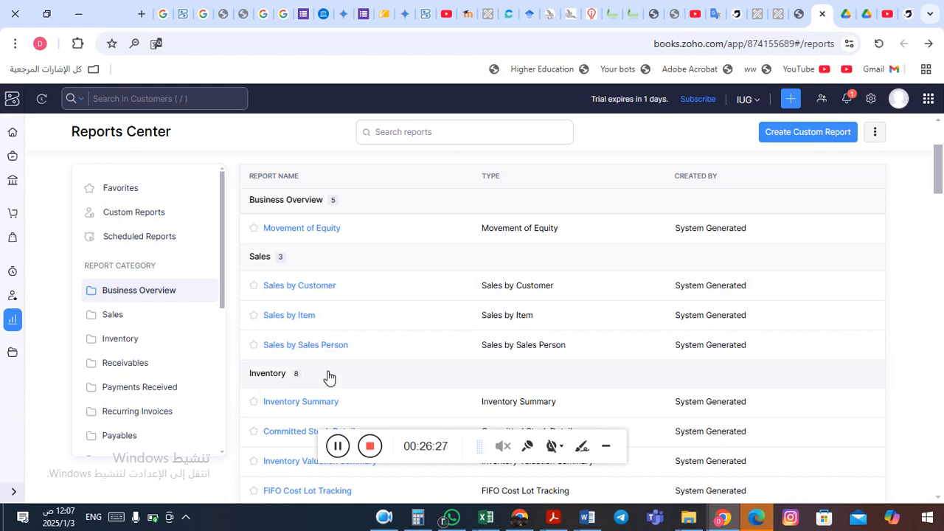
{"action": "scroll", "coordinate": [329, 378], "scroll_direction": "down", "scroll_amount": 4}
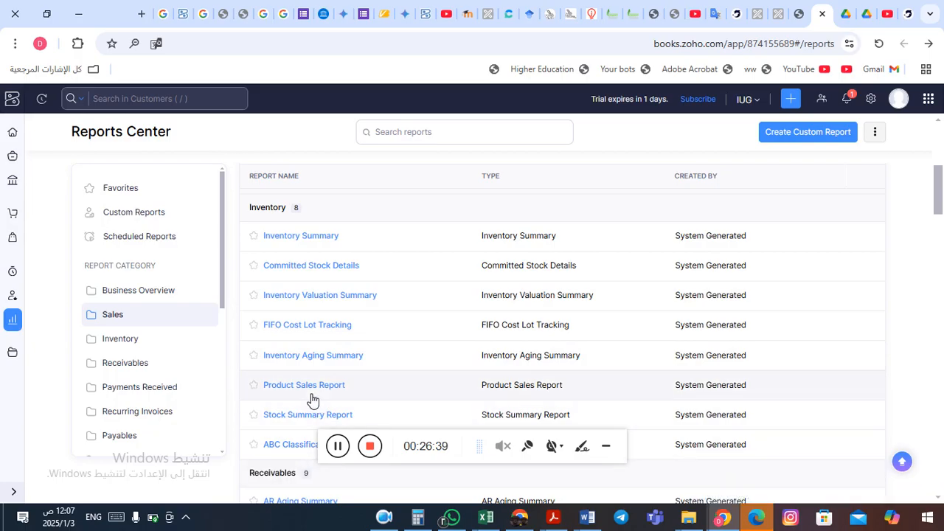
{"action": "scroll", "coordinate": [313, 399], "scroll_direction": "down", "scroll_amount": 3}
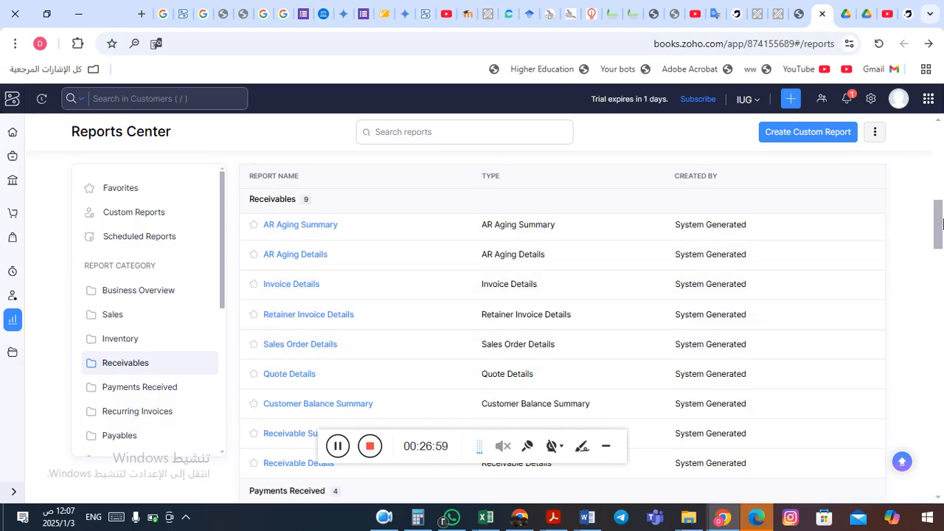
{"action": "left_click_drag", "start_coordinate": [939, 224], "coordinate": [939, 257]}
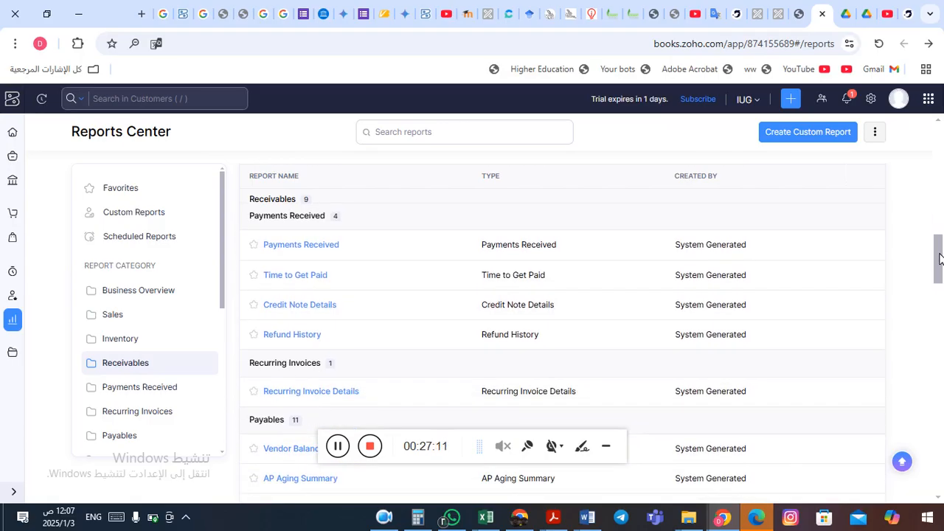
{"action": "left_click_drag", "start_coordinate": [939, 258], "coordinate": [942, 412]}
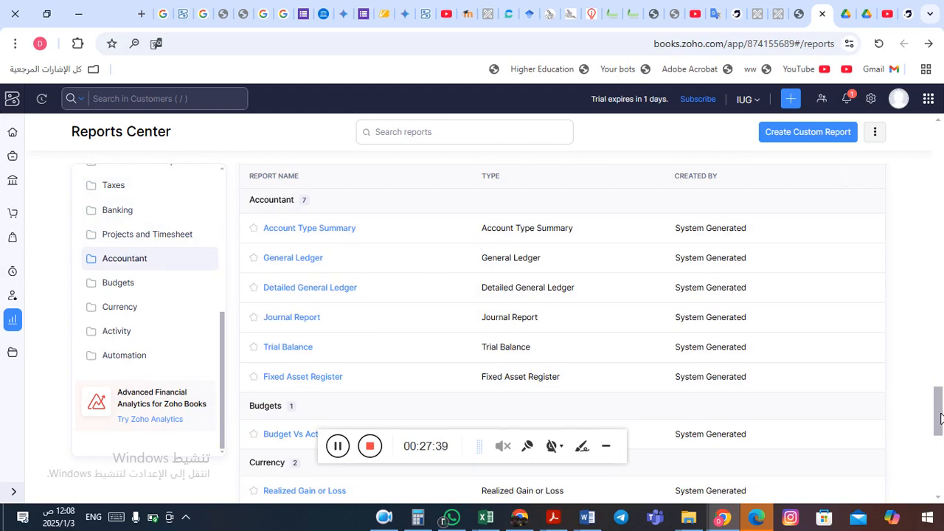
{"action": "left_click_drag", "start_coordinate": [940, 418], "coordinate": [935, 321]}
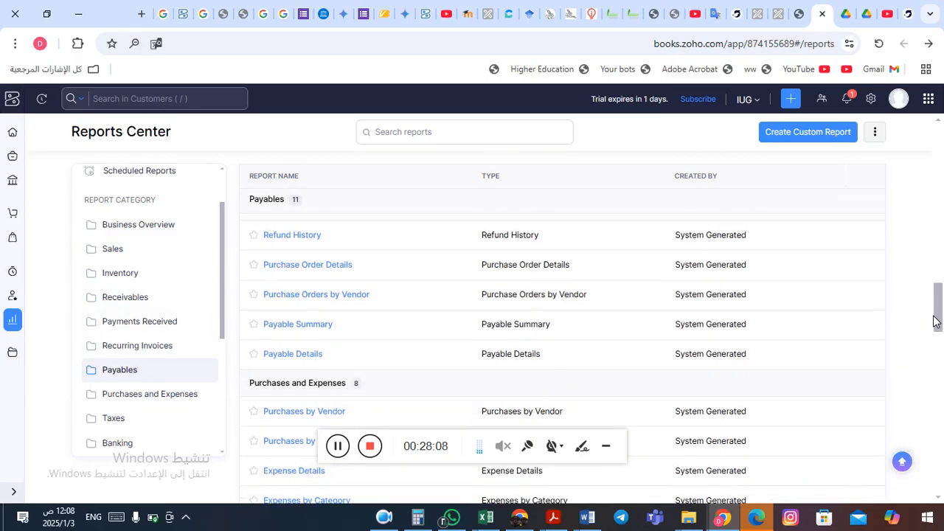
{"action": "key", "text": "alt+Tab"}
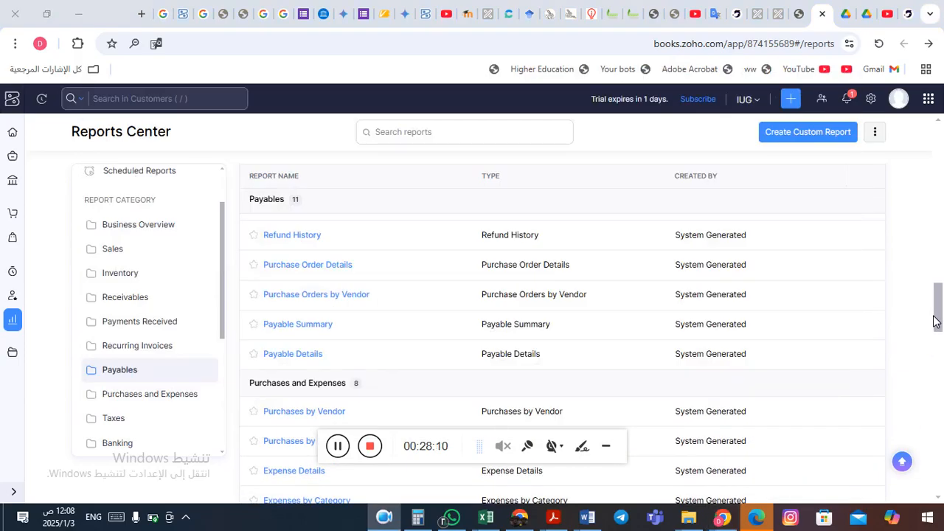